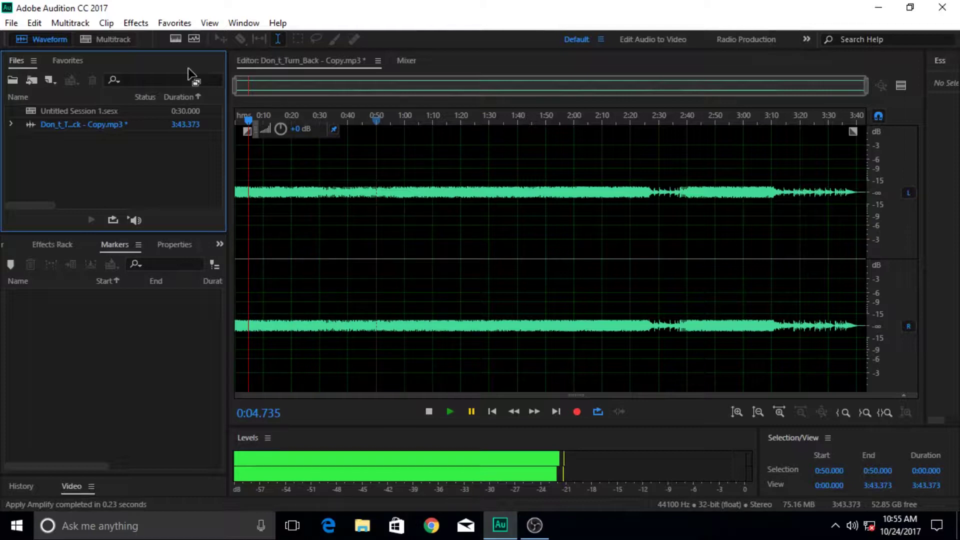
Step: Switch the workspace to Edit Audio to Video and then to Radio Production
click(255, 25)
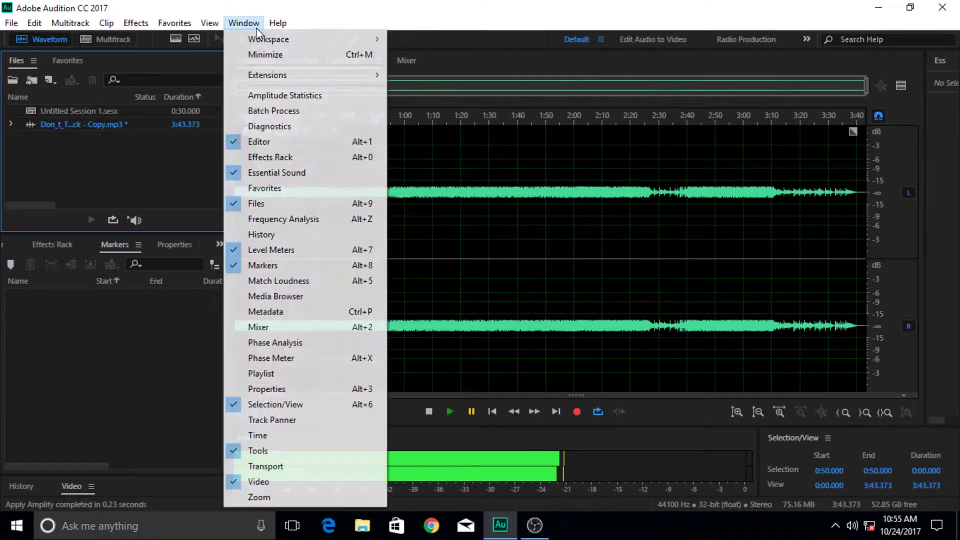
mouse_move(258, 41)
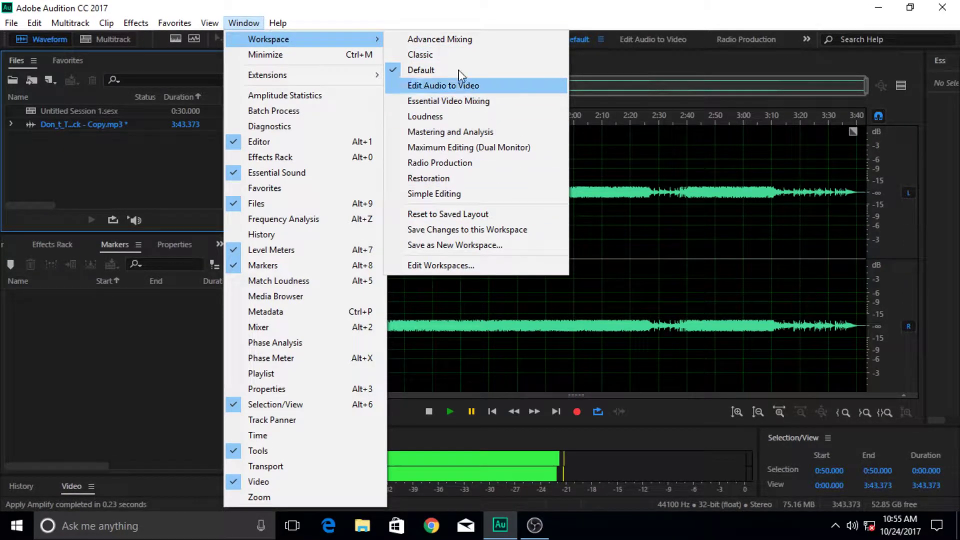
click(456, 85)
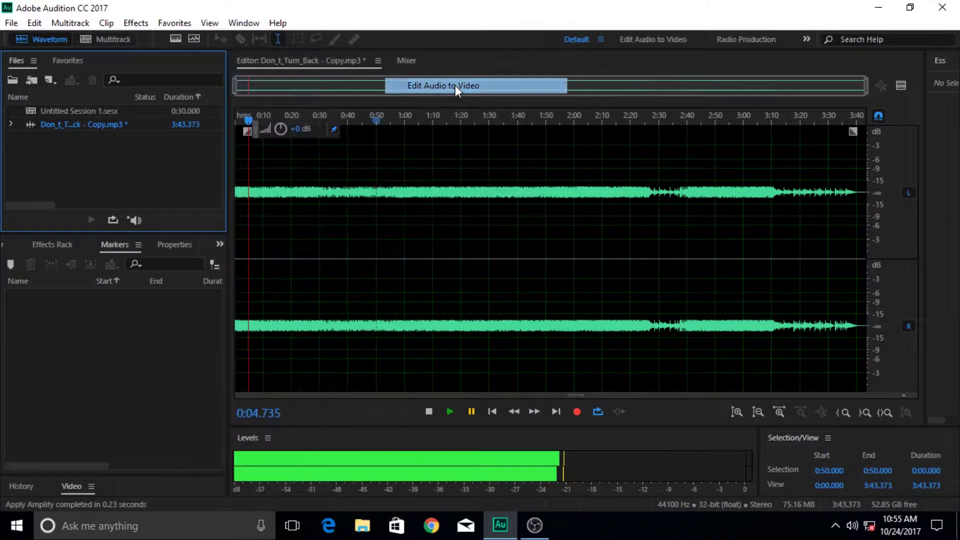
click(240, 22)
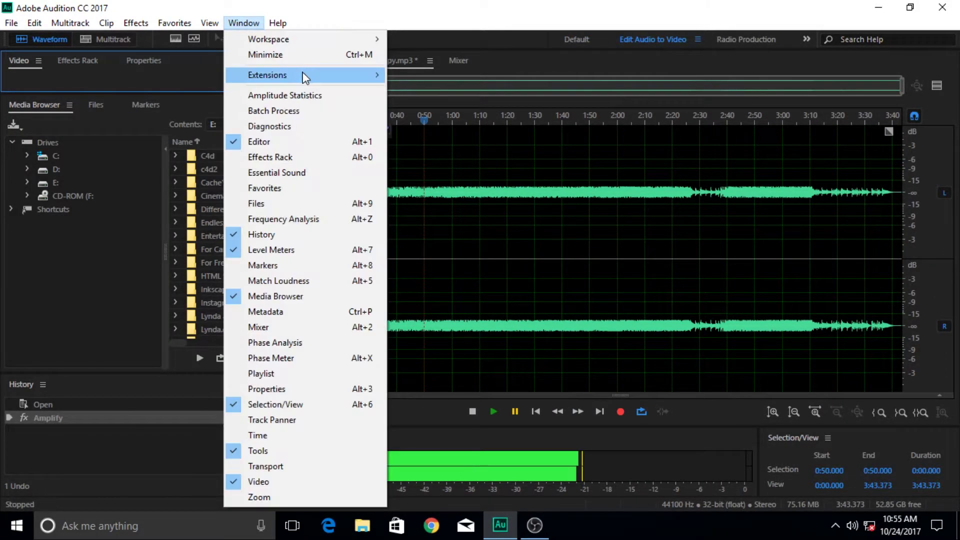
mouse_move(324, 46)
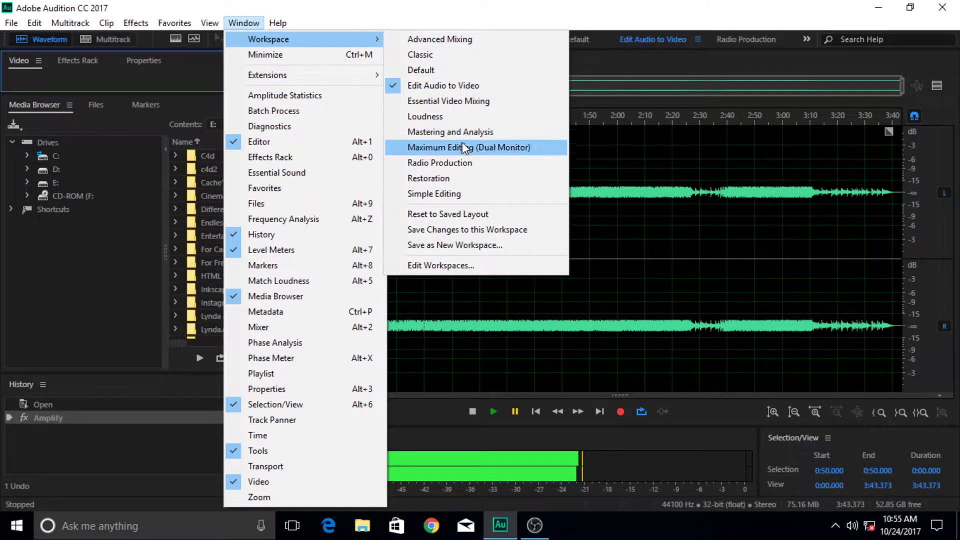
click(457, 164)
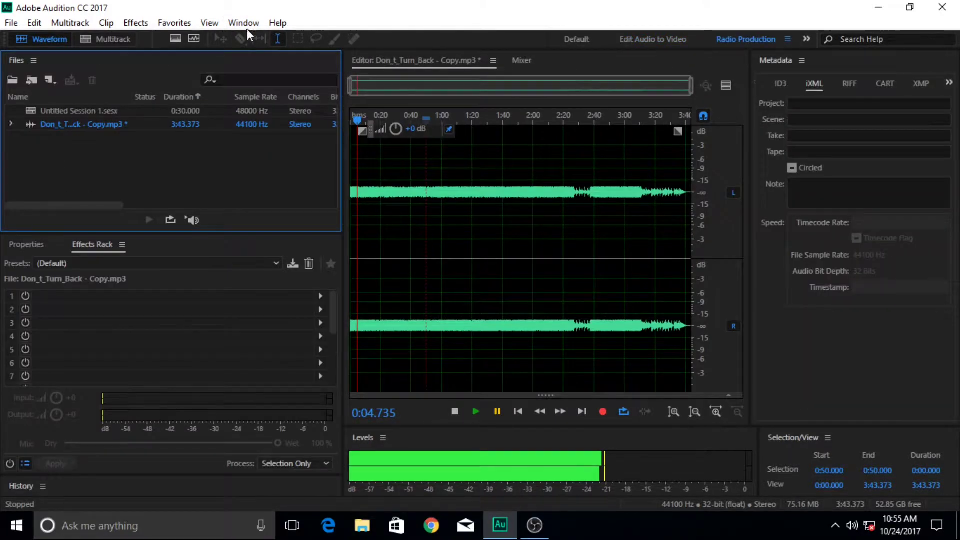
Step: Restore the Default workspace layout
click(239, 23)
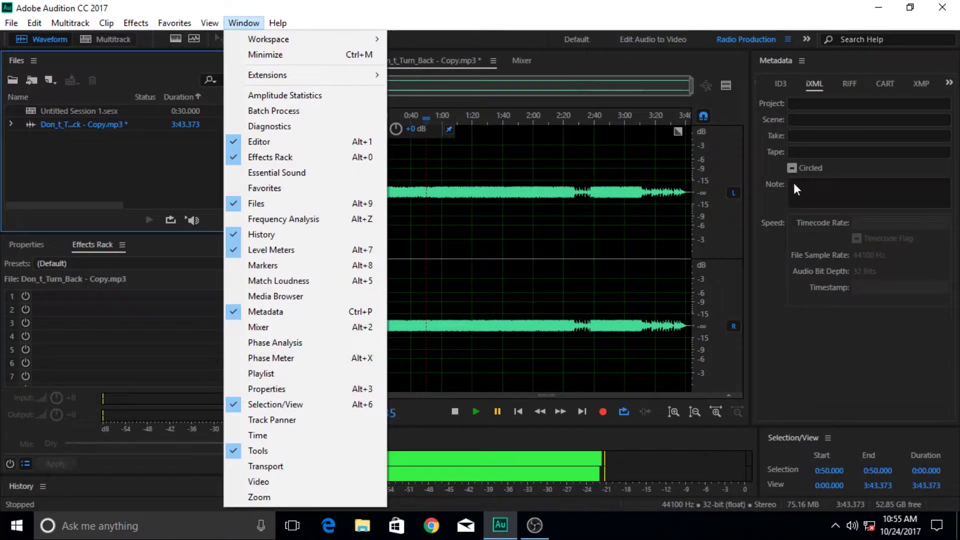
click(239, 22)
click(239, 22)
mouse_move(317, 38)
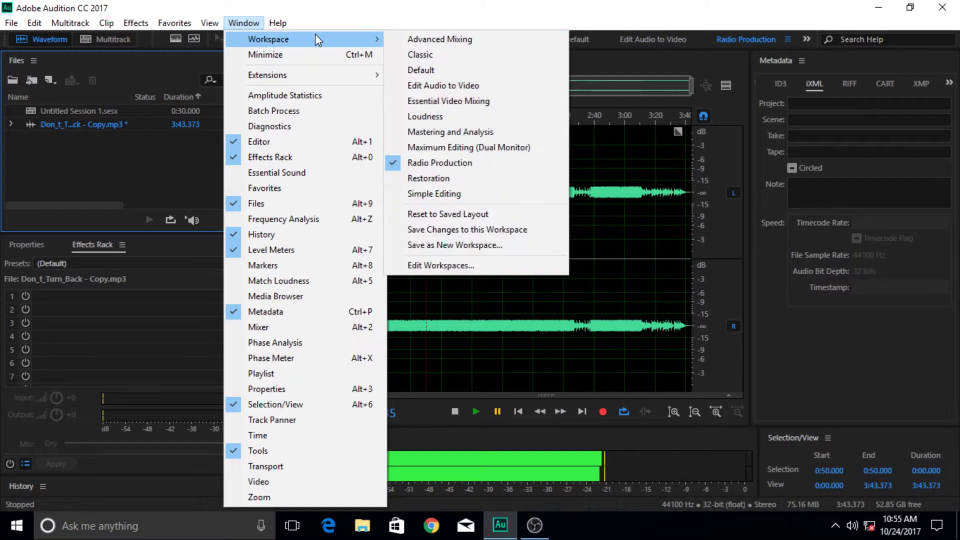
click(436, 74)
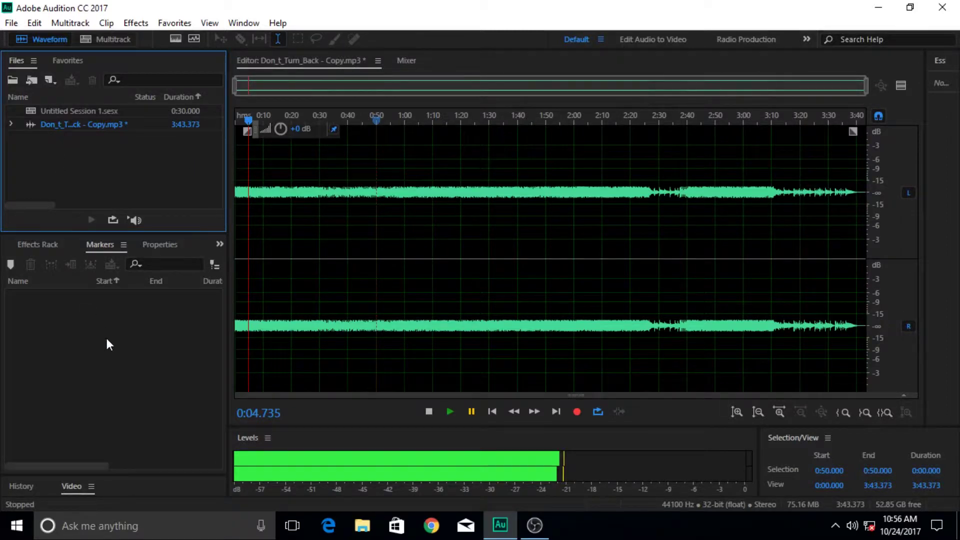
Step: Open the Appearance preferences to view the editor color settings, and close them without changing anything
click(335, 419)
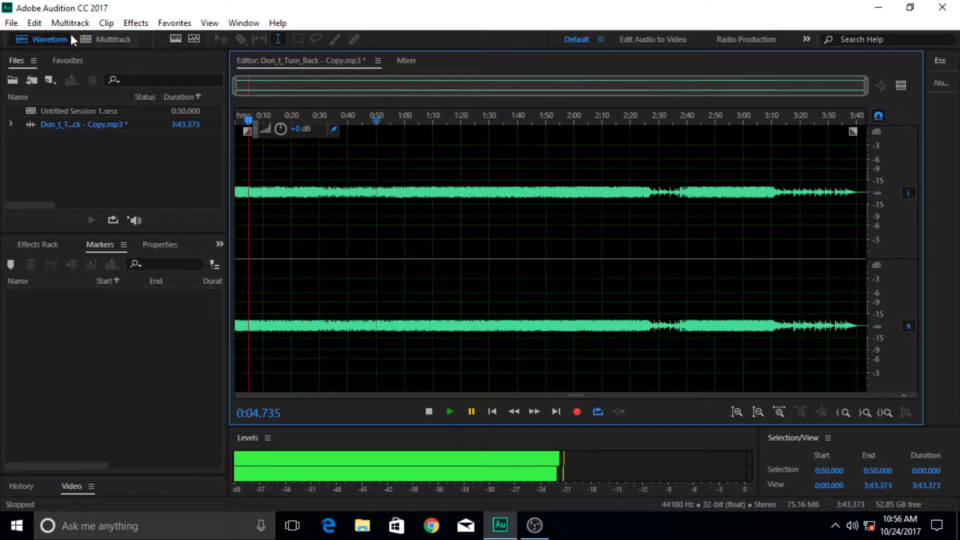
click(38, 23)
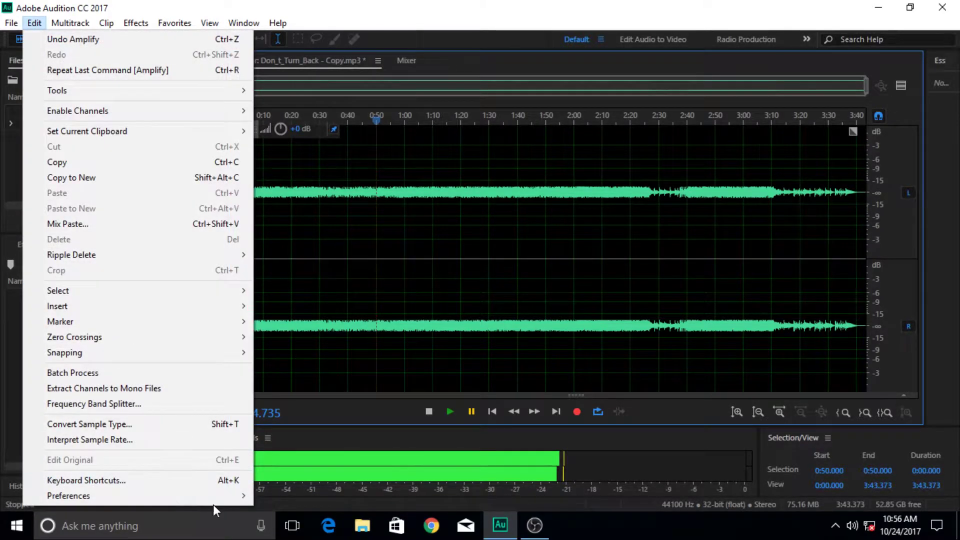
mouse_move(217, 500)
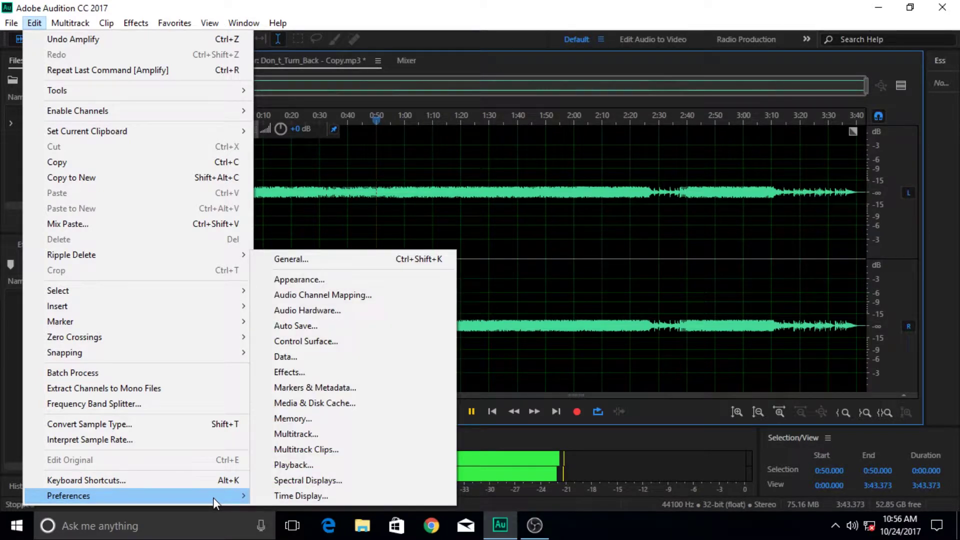
click(476, 22)
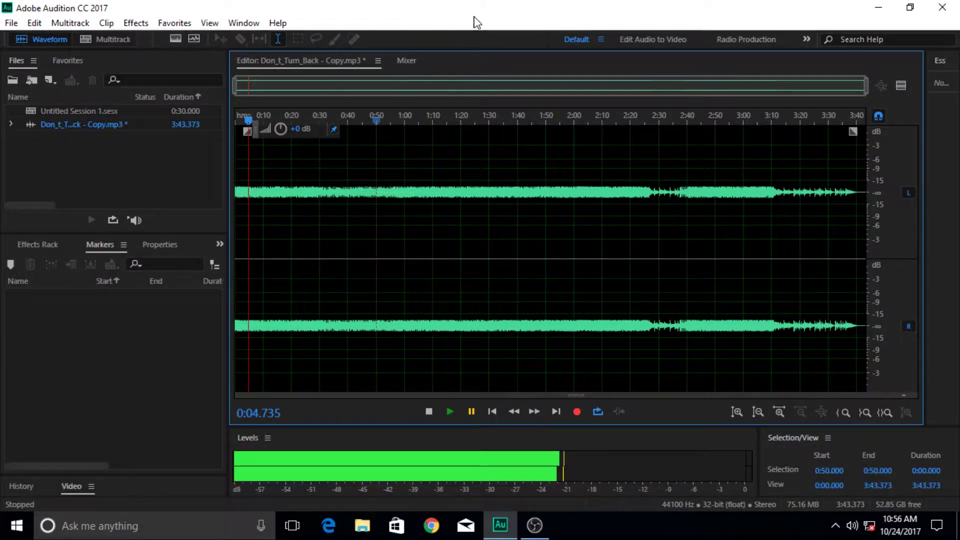
click(43, 23)
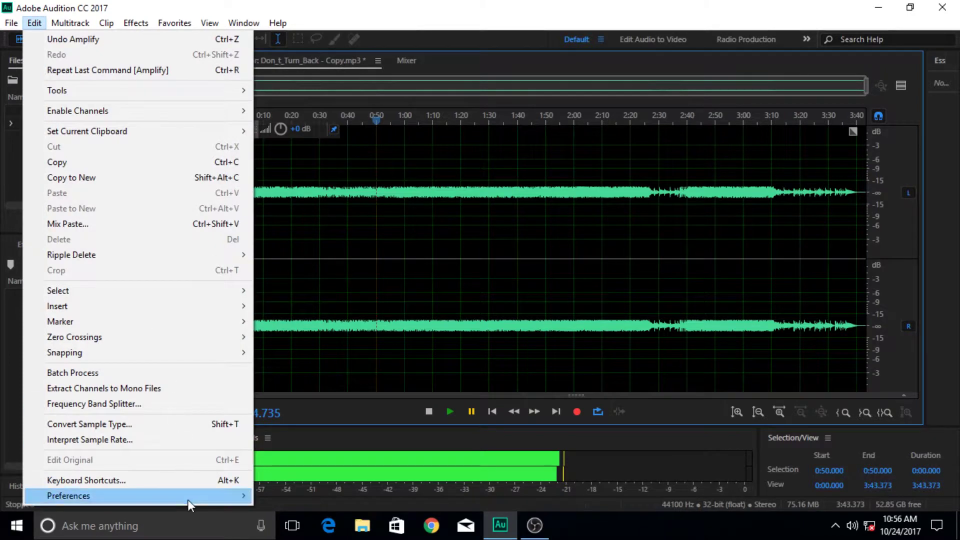
mouse_move(199, 498)
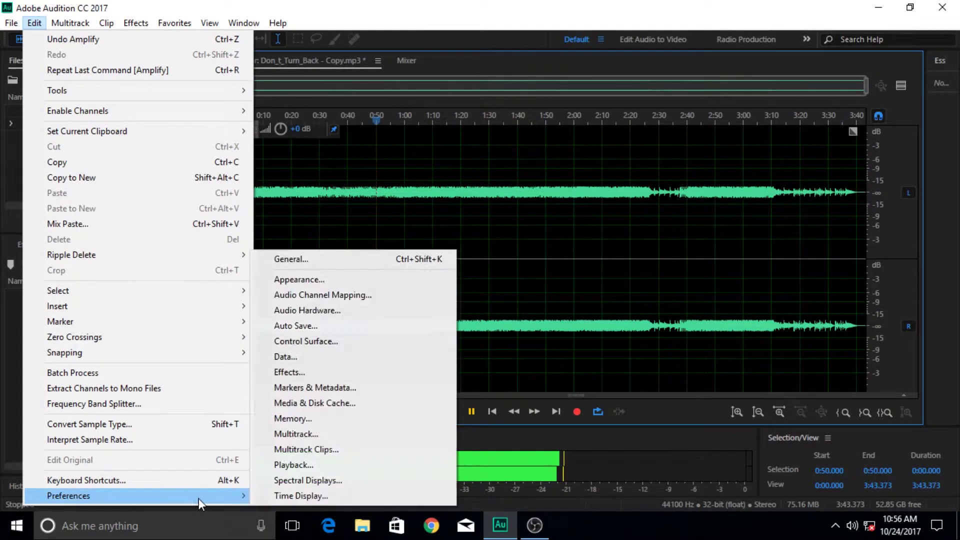
click(299, 284)
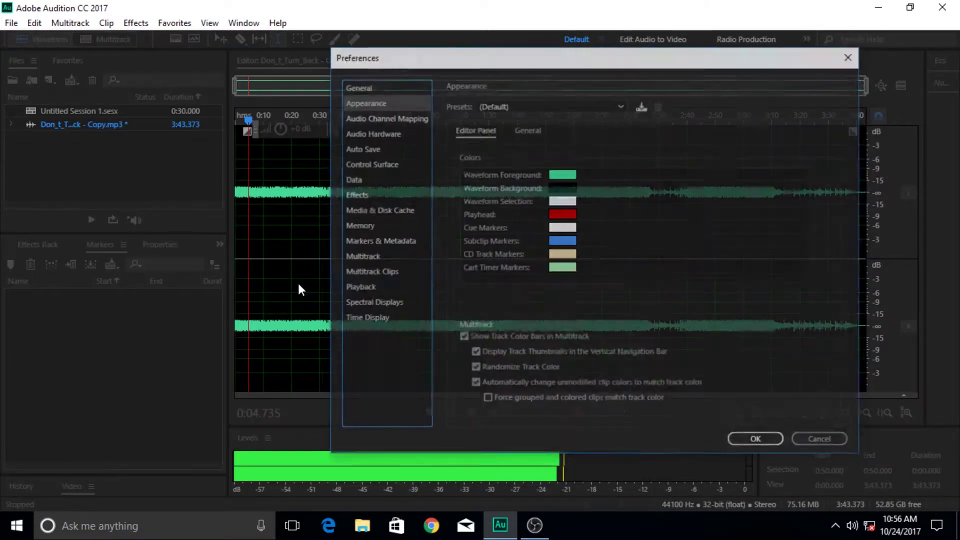
click(822, 441)
click(827, 443)
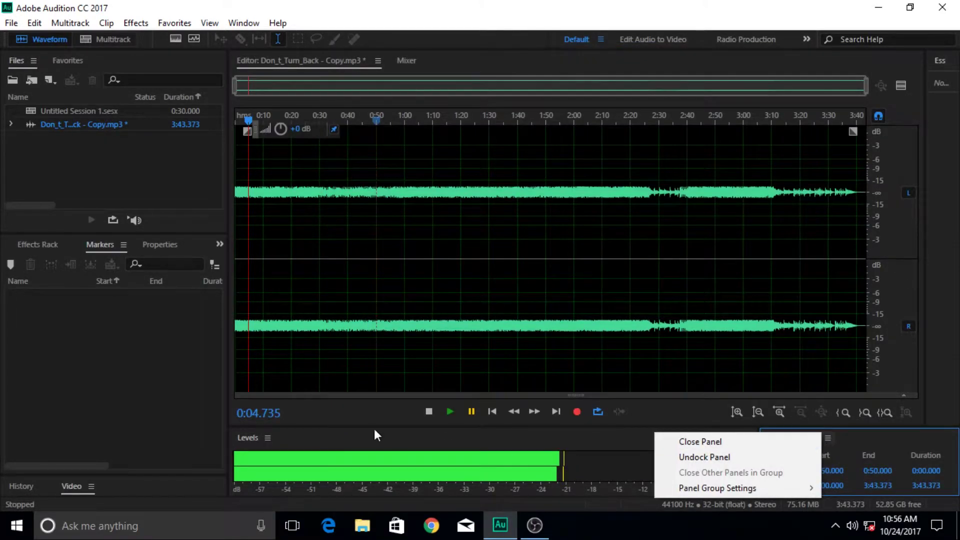
click(346, 420)
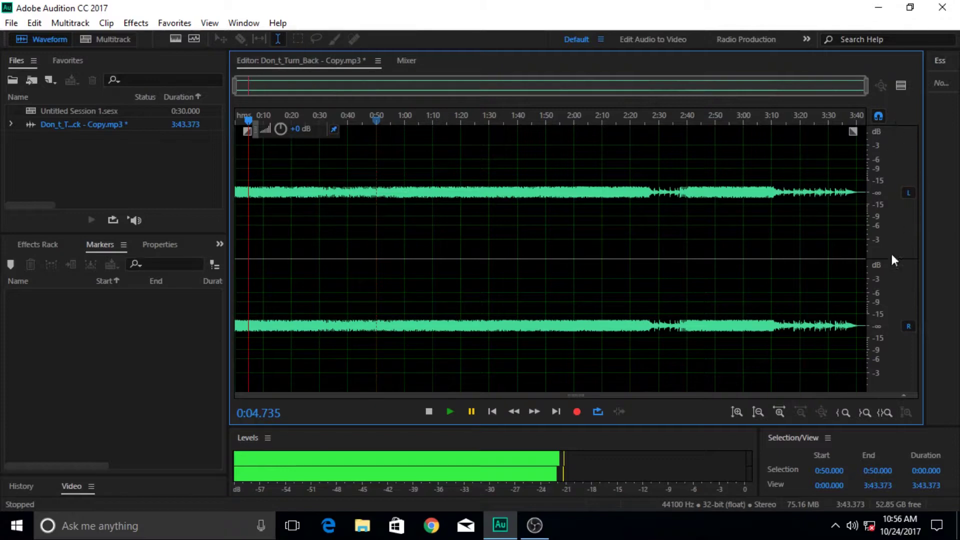
Step: Activate the Levels, Selection/View, Markers and Files panels in turn, ending on Markers
click(697, 443)
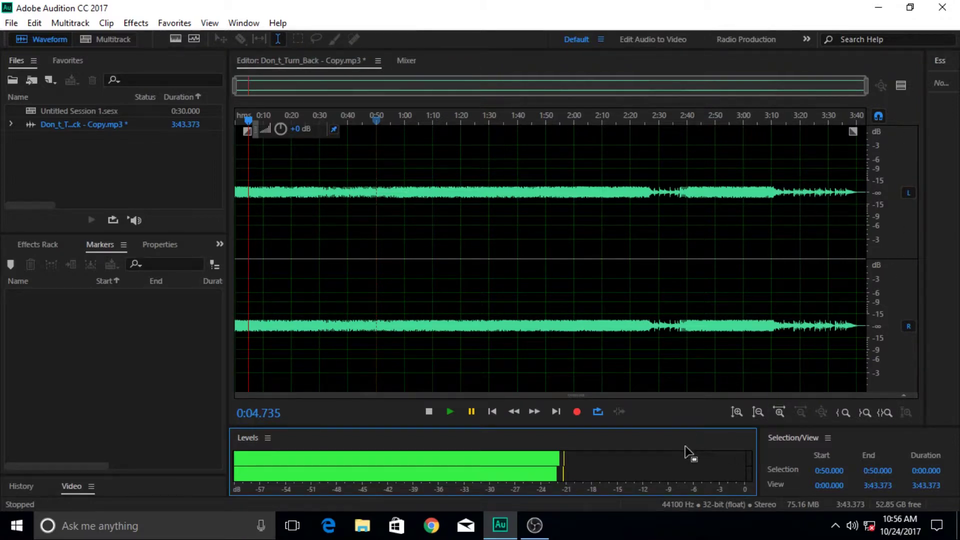
click(856, 453)
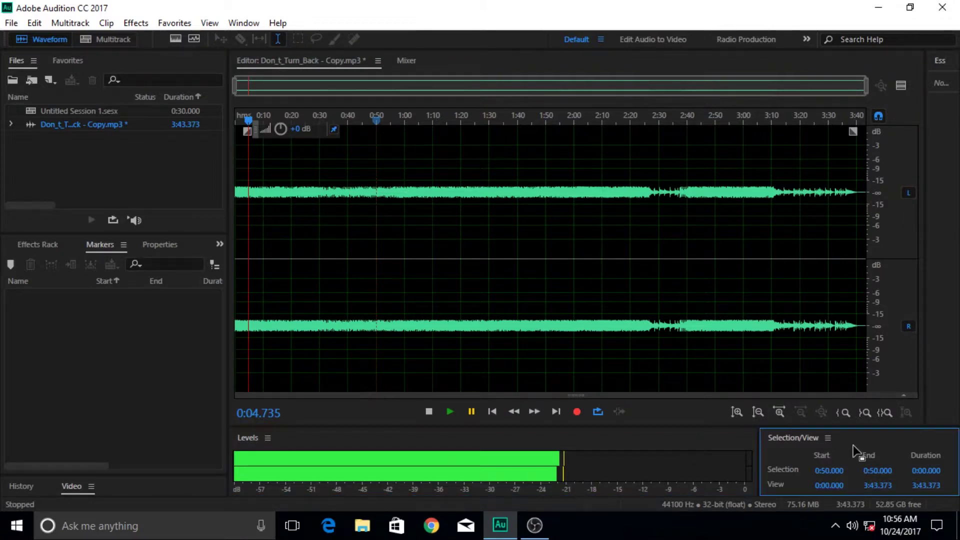
click(181, 329)
click(177, 182)
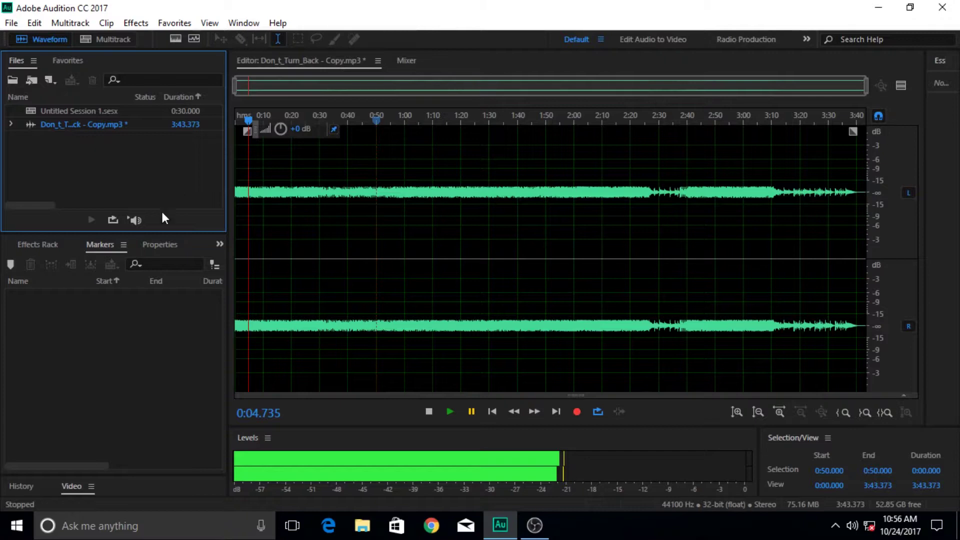
click(61, 364)
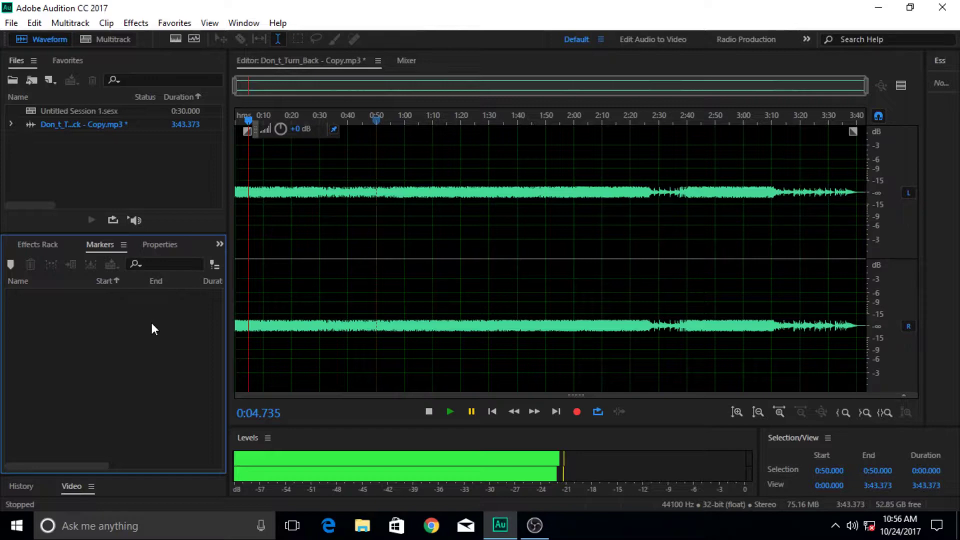
Step: Widen the Essential Sound panel so its full title fits, and make the Markers panel active
click(956, 276)
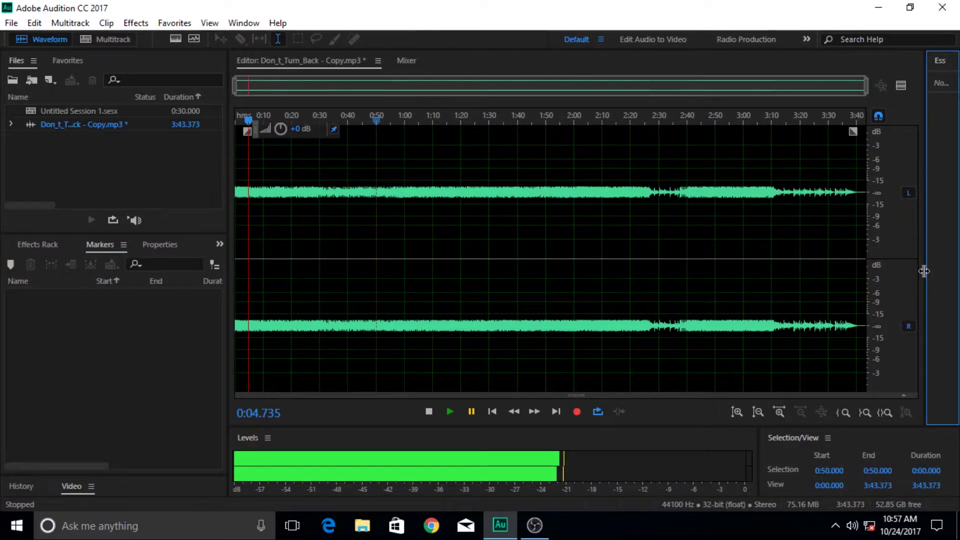
drag(927, 271, 848, 271)
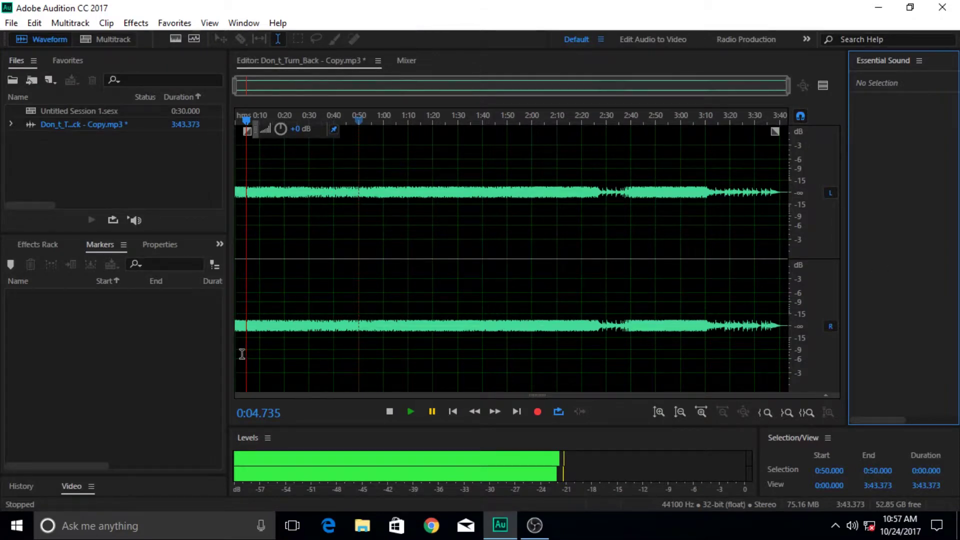
click(169, 354)
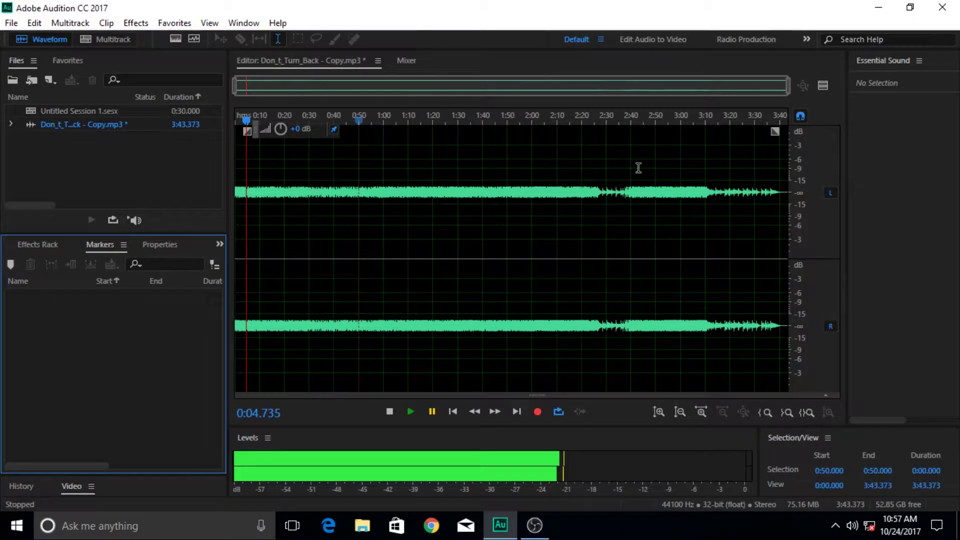
Step: Look through the list of available panels and view Properties, Markers, Media Browser and Effects Rack, returning to Markers
click(243, 26)
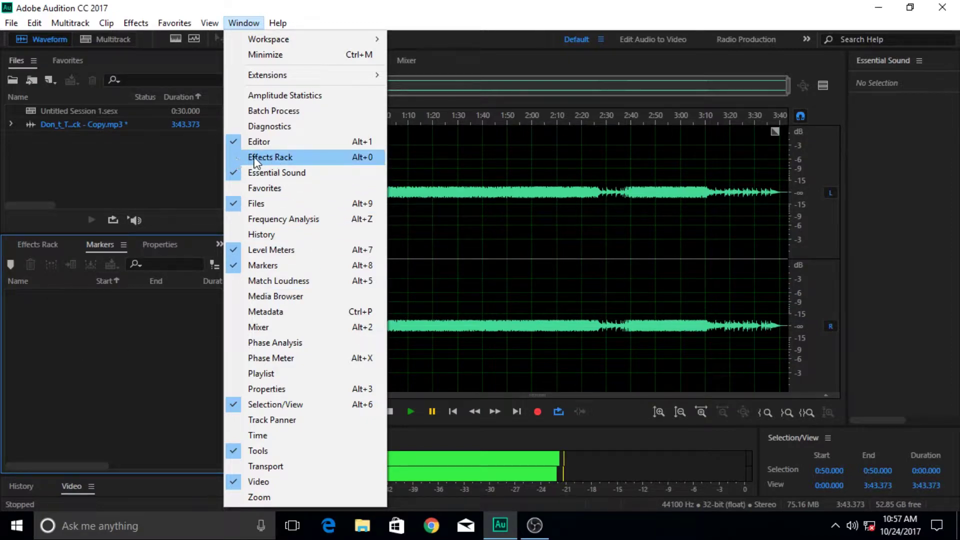
click(149, 328)
click(161, 245)
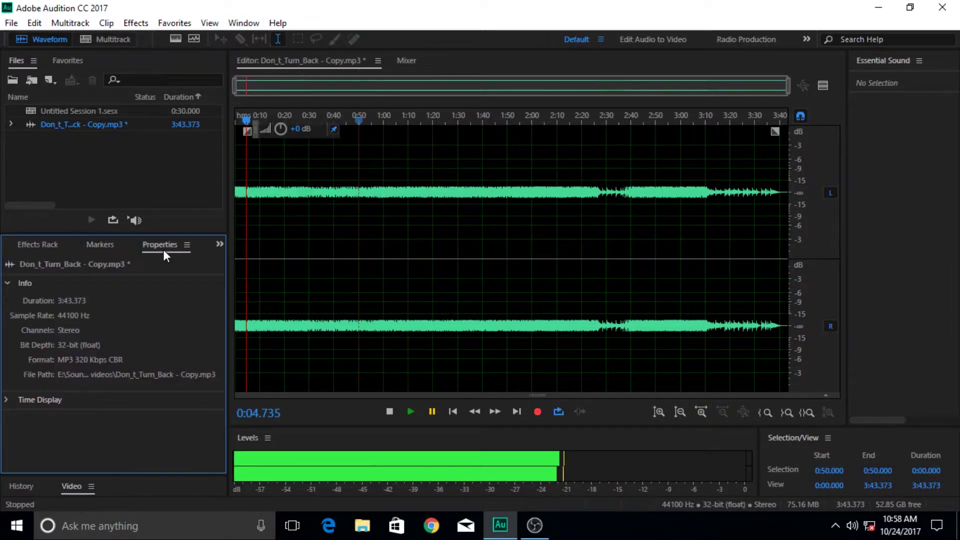
click(100, 244)
click(40, 244)
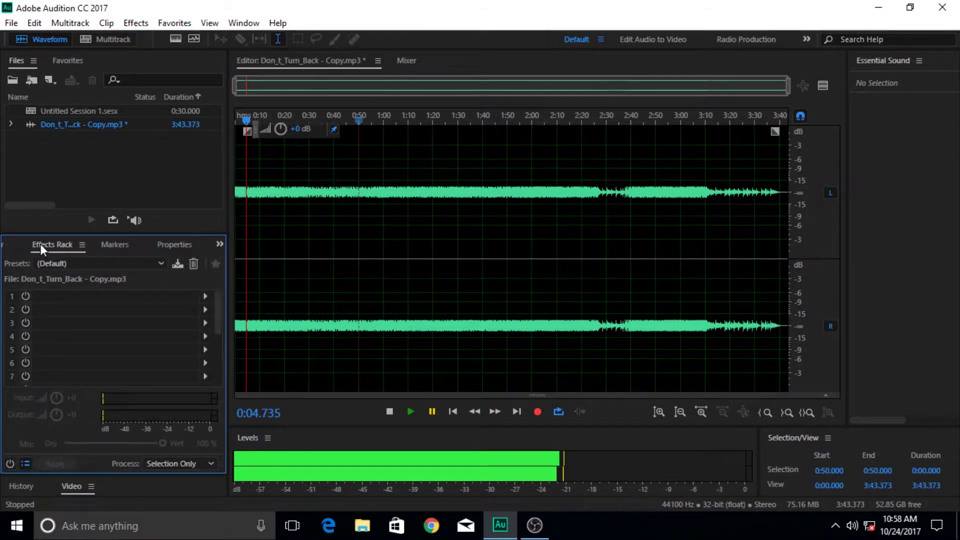
click(7, 246)
click(100, 245)
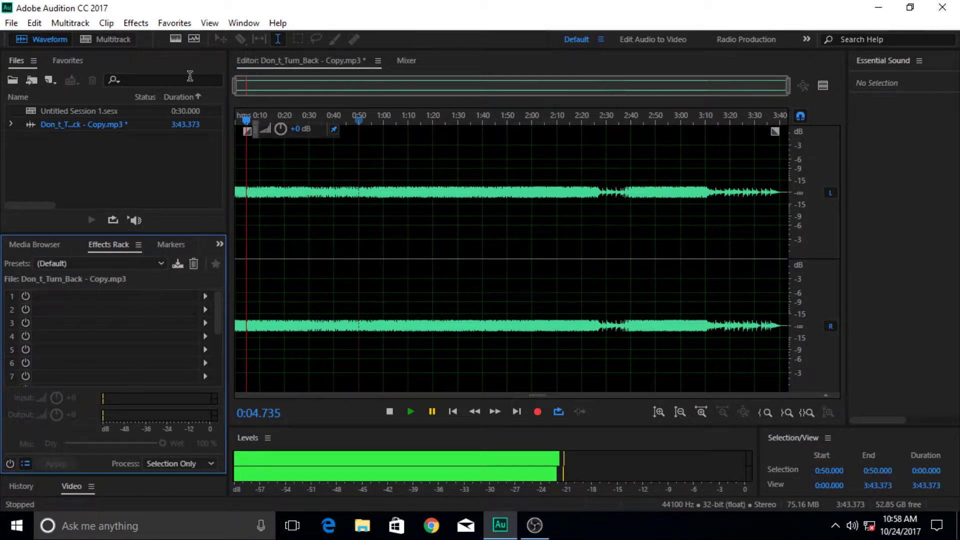
click(244, 23)
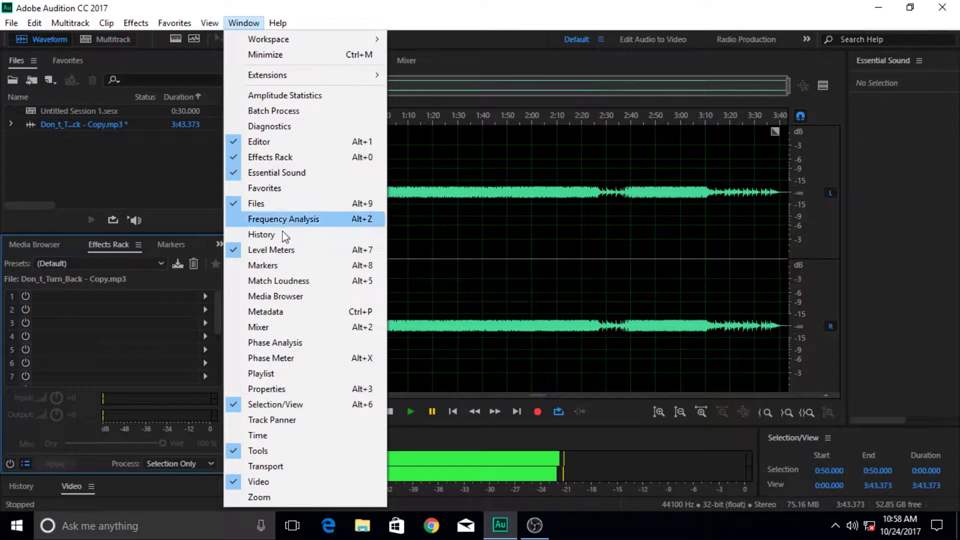
click(251, 266)
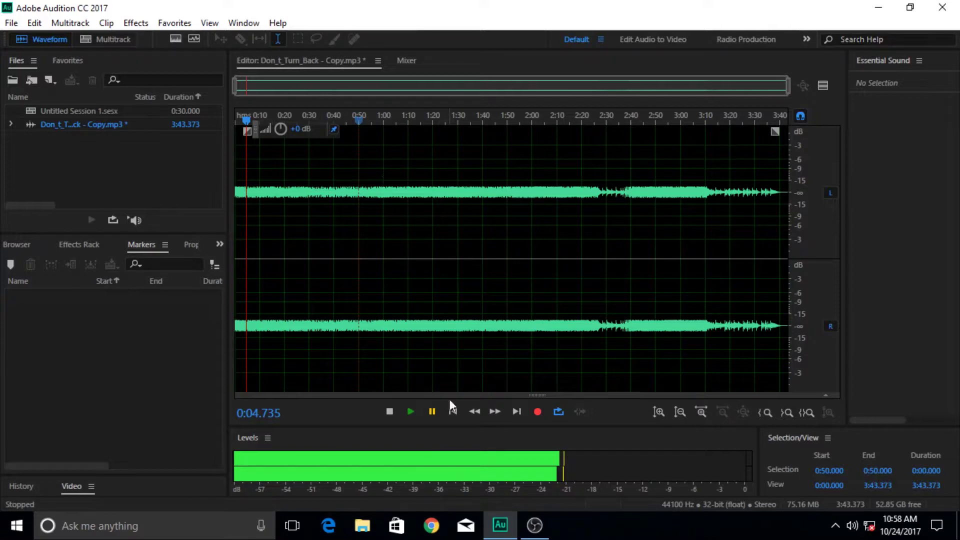
Step: Return the playhead to the start of the file, select the entire waveform, and clear the selection by placing the cursor at 1:30
click(453, 412)
click(285, 200)
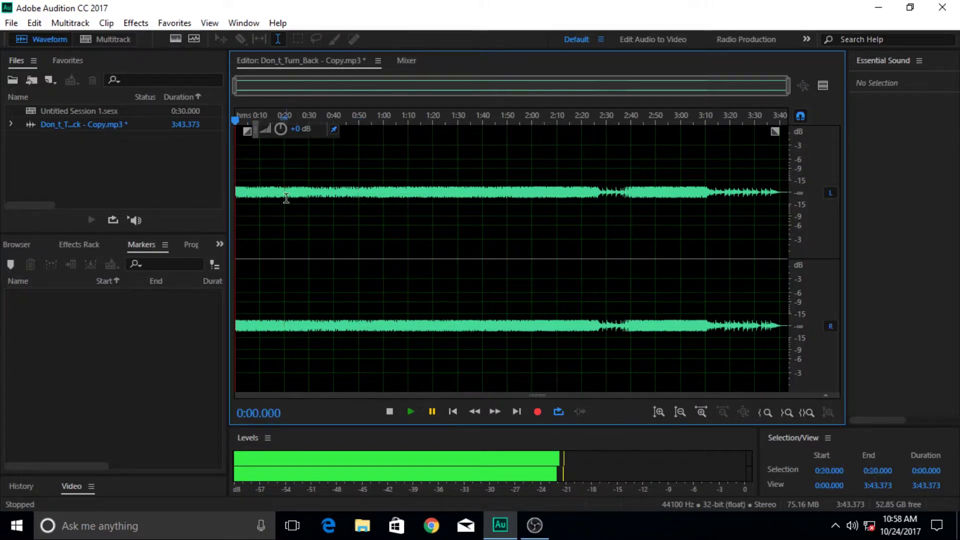
key(ctrl+a)
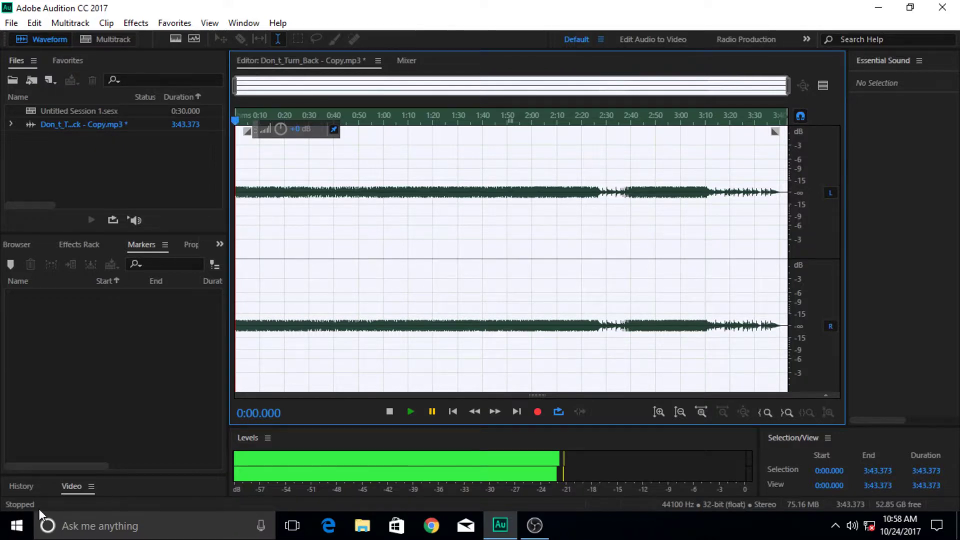
click(458, 278)
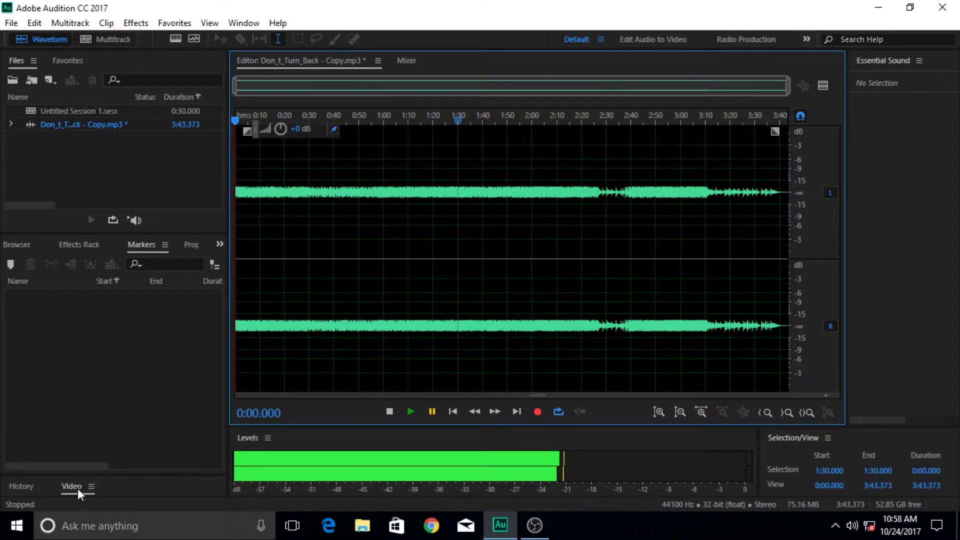
Step: Select Untitled Session 1.sesx in the list of open files
click(98, 110)
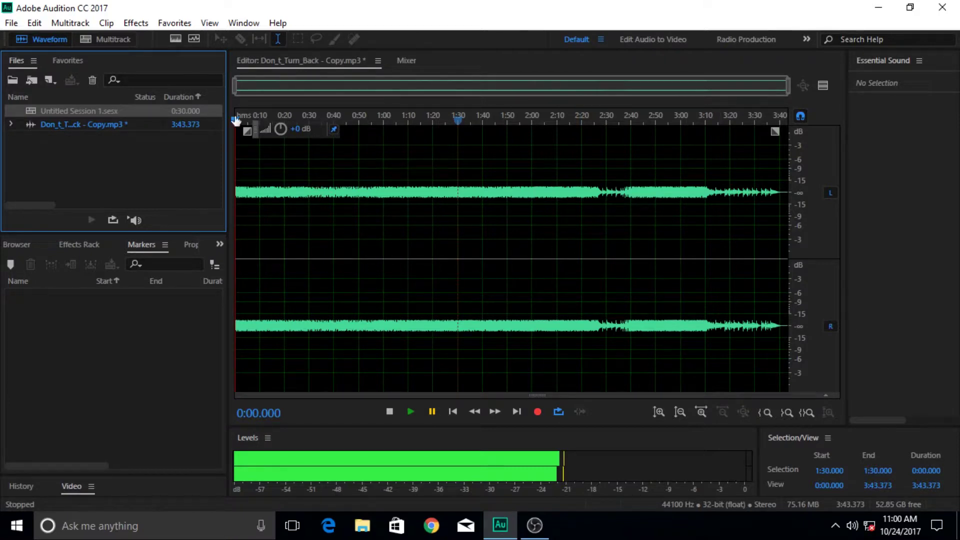
Step: Open the Amplitude Statistics window and move it off the beginning of the waveform
click(244, 23)
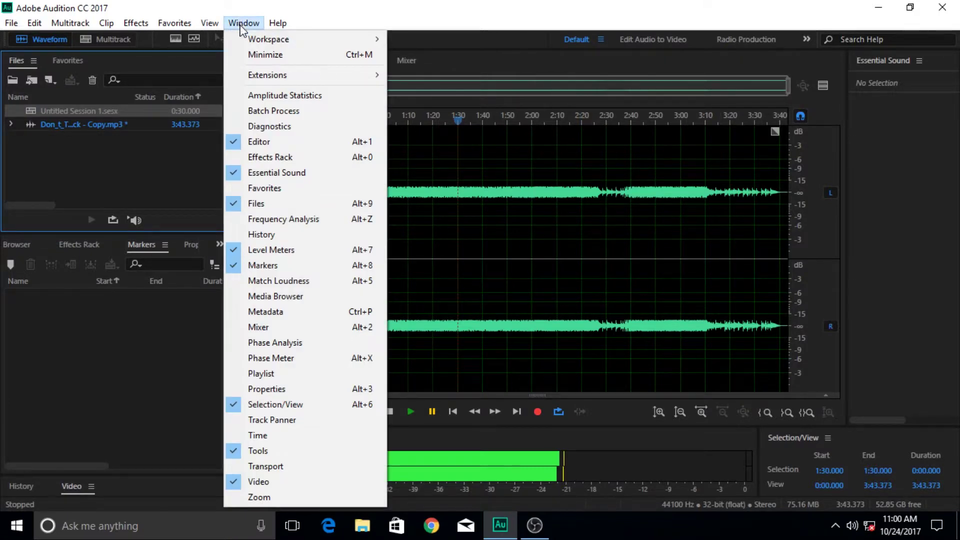
click(279, 99)
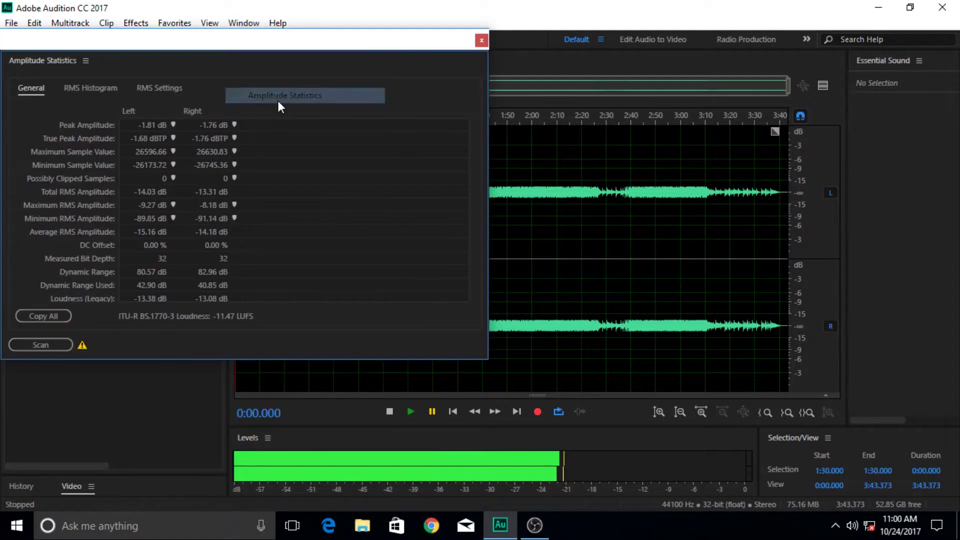
drag(157, 45, 562, 76)
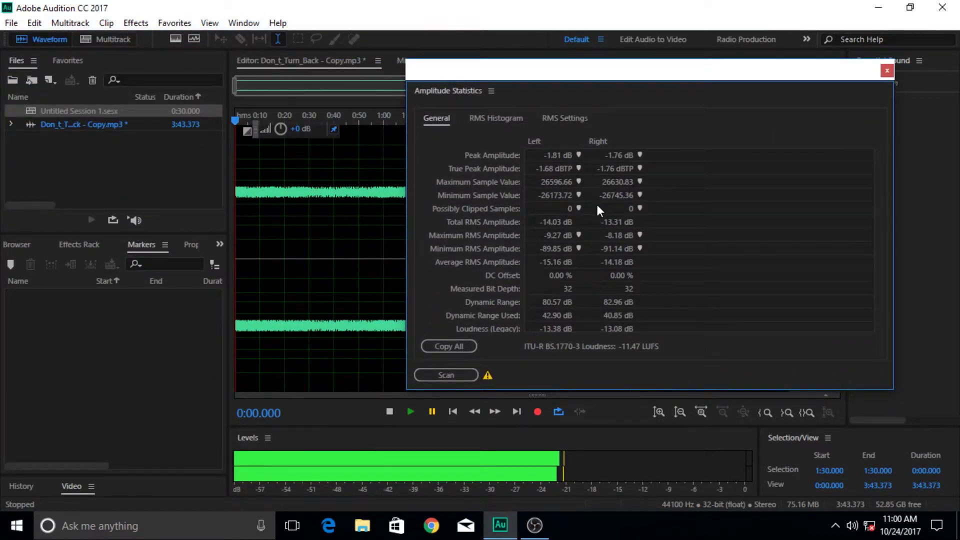
Step: Place the cursor at 0:40, move the playhead to about 0:53.9, and scan the file's amplitude statistics
click(330, 209)
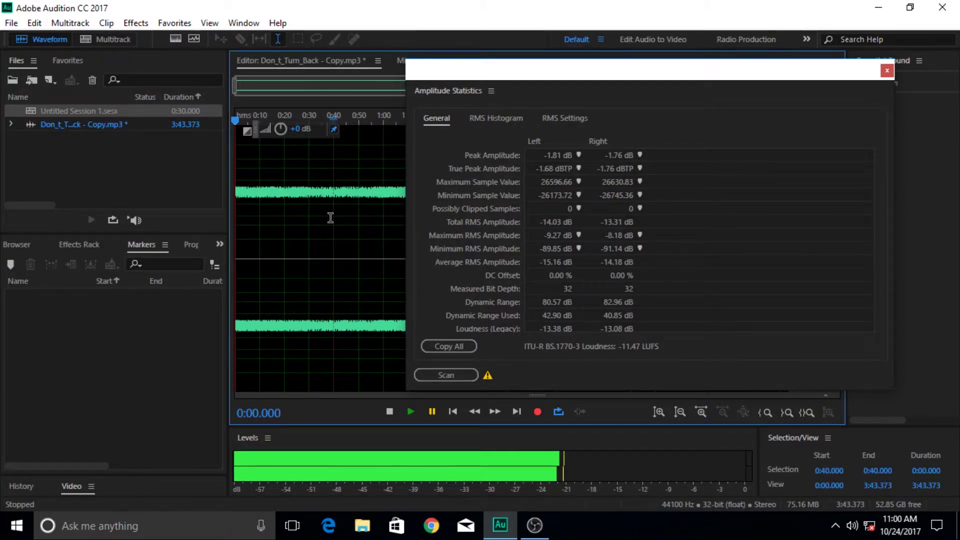
click(445, 378)
click(368, 119)
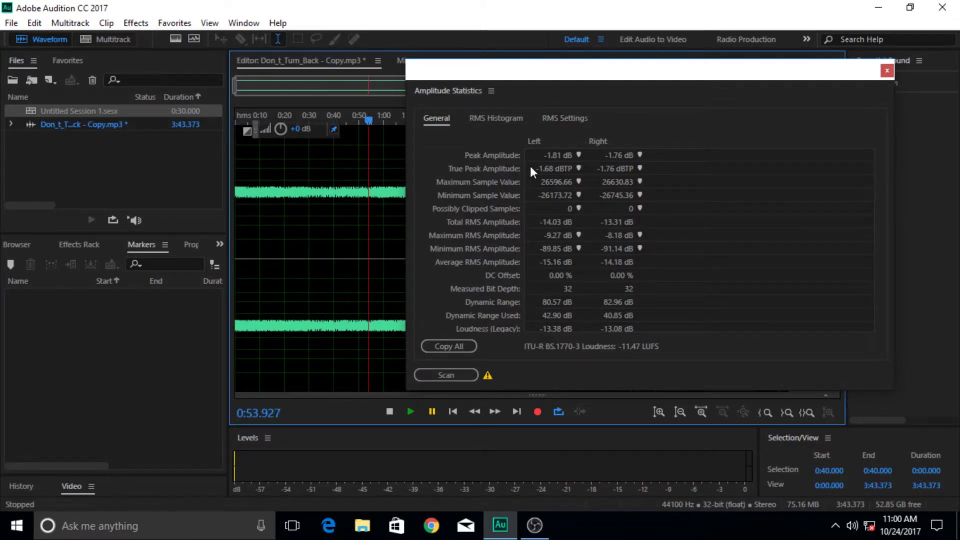
click(453, 379)
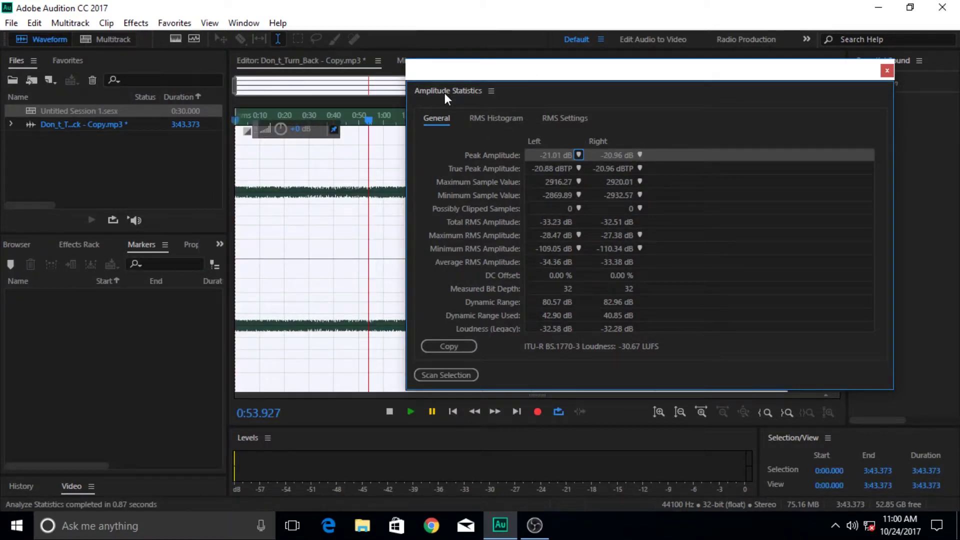
Step: Move the Amplitude Statistics window aside, review the peak and RMS values for both channels, and close it
drag(445, 93, 133, 120)
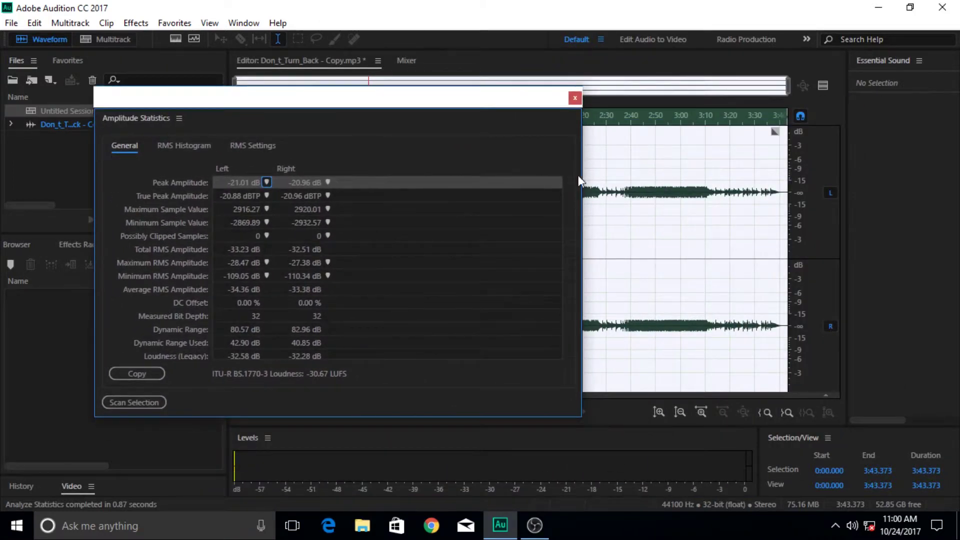
click(377, 276)
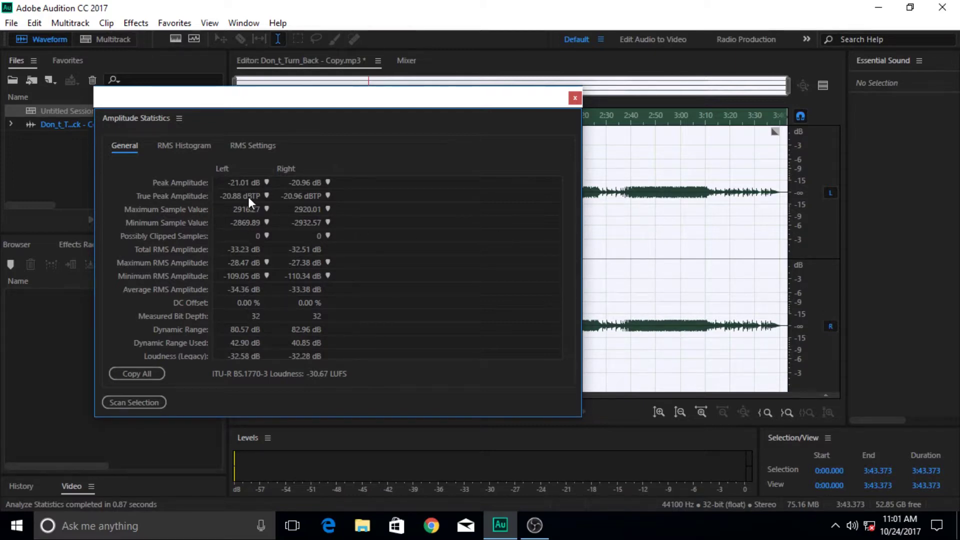
drag(494, 101, 407, 54)
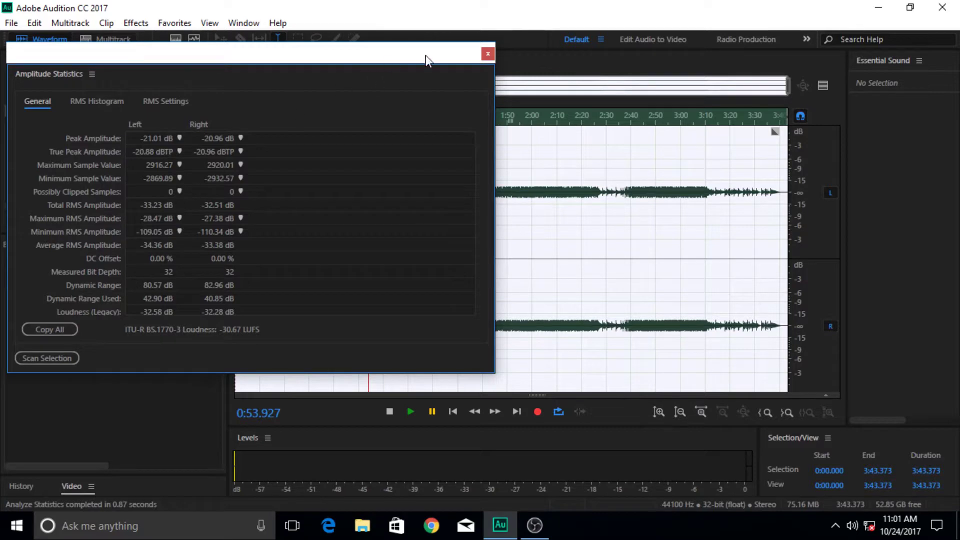
click(488, 54)
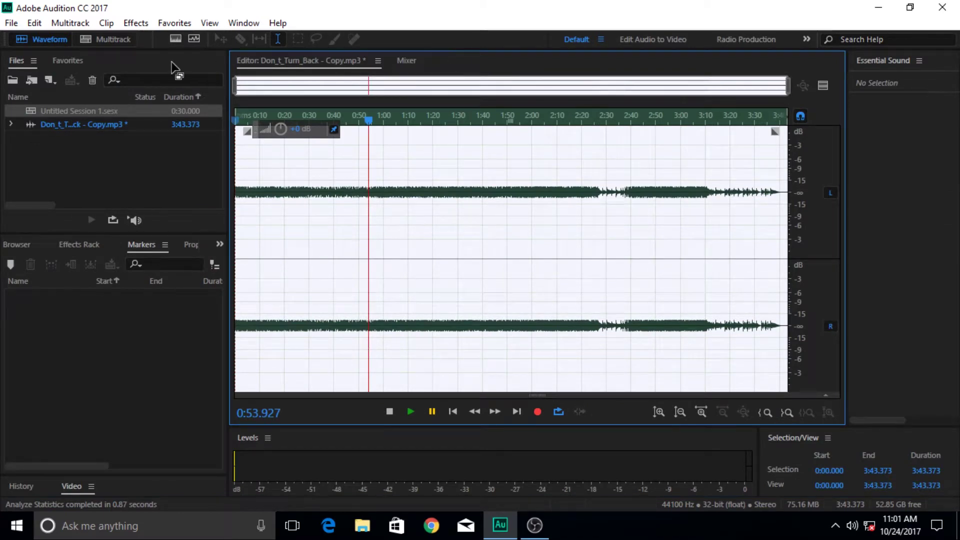
Step: Maximize and restore the Files panel, and do the same with the Levels panel after making it active
key(grave)
key(grave)
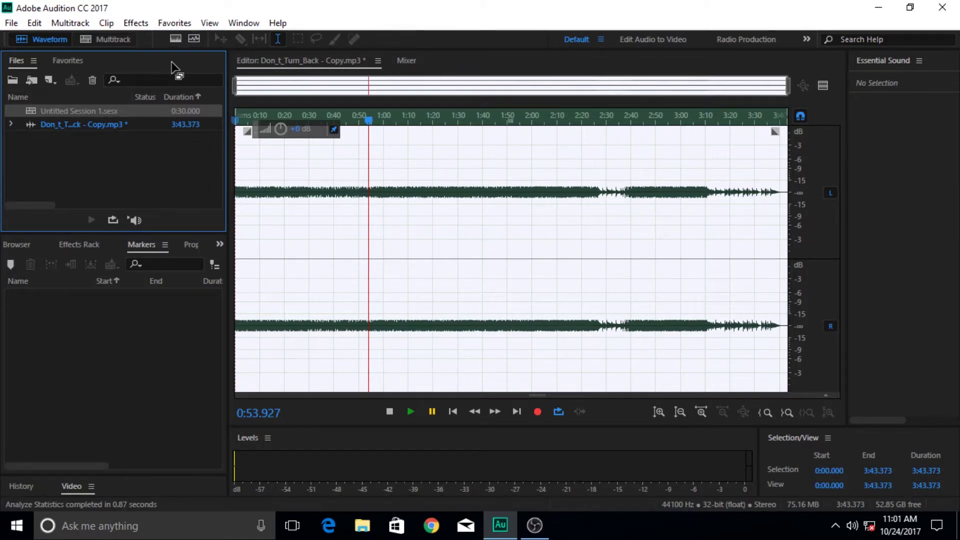
click(187, 349)
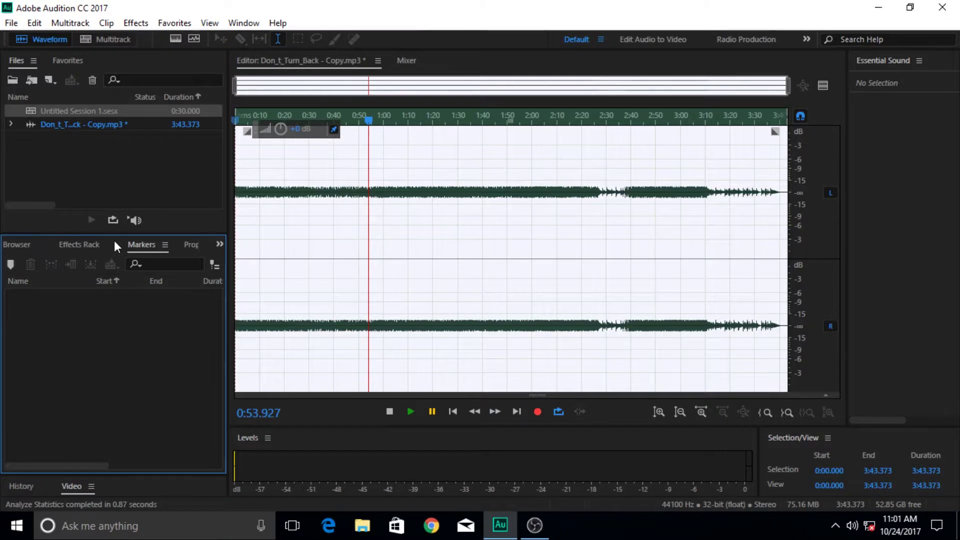
click(587, 449)
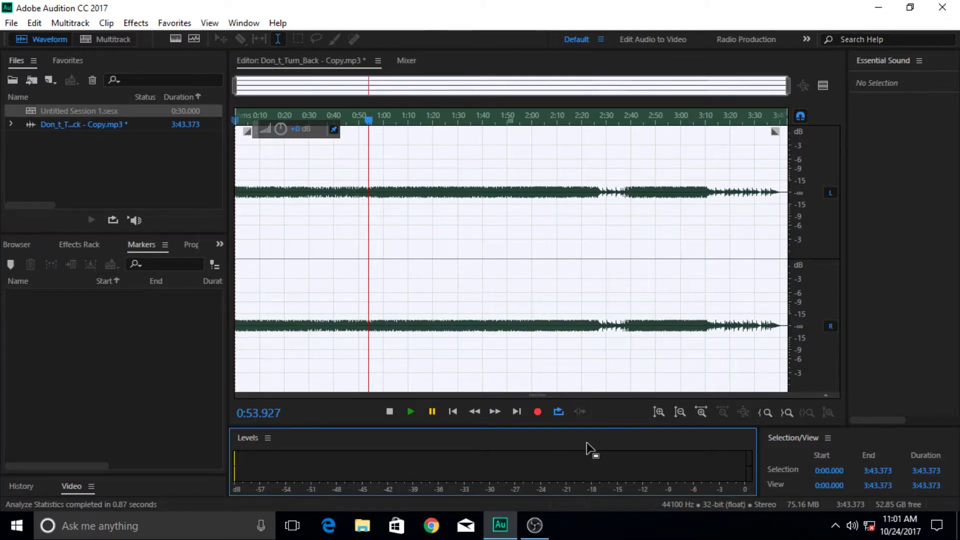
key(grave)
key(grave)
Step: Open the Frequency Analysis window and move it slightly so more of the waveform is uncovered
click(244, 23)
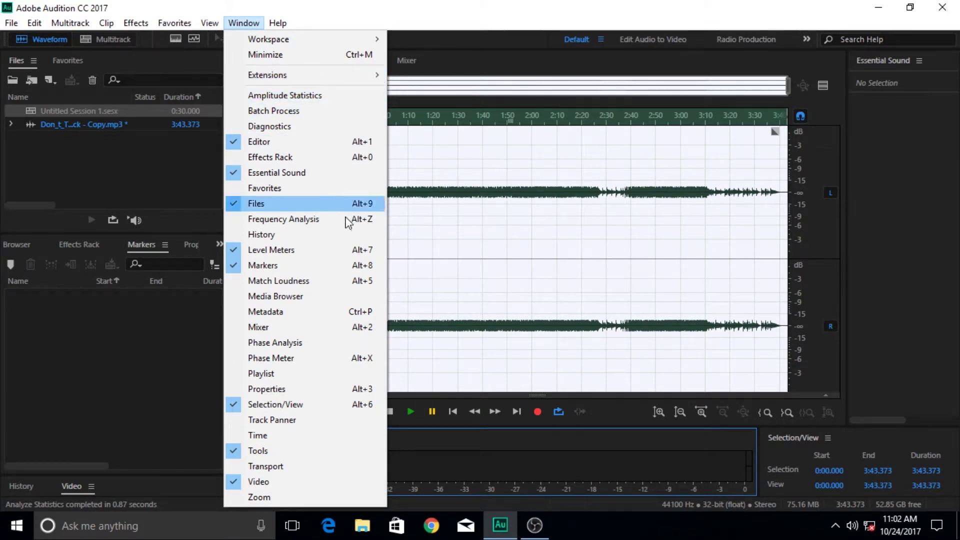
click(264, 219)
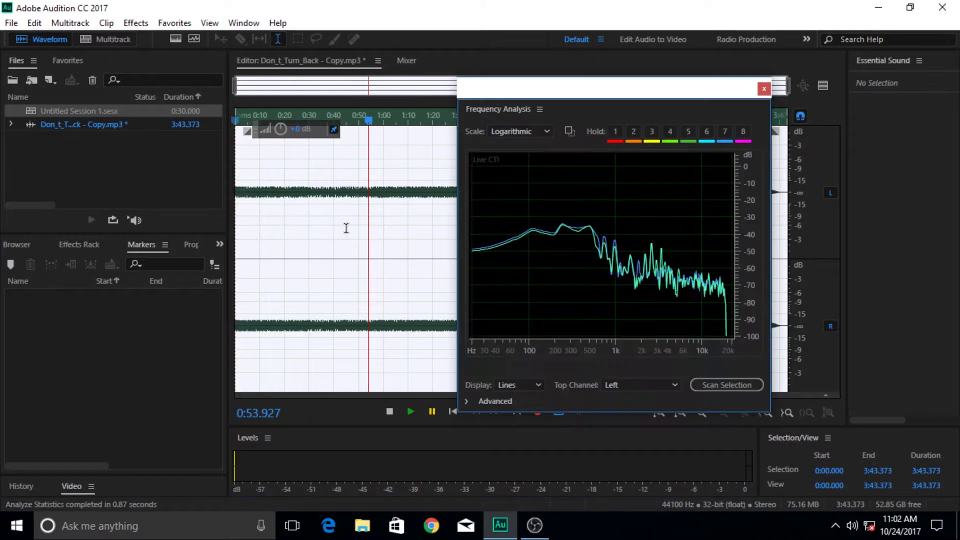
drag(509, 92, 554, 81)
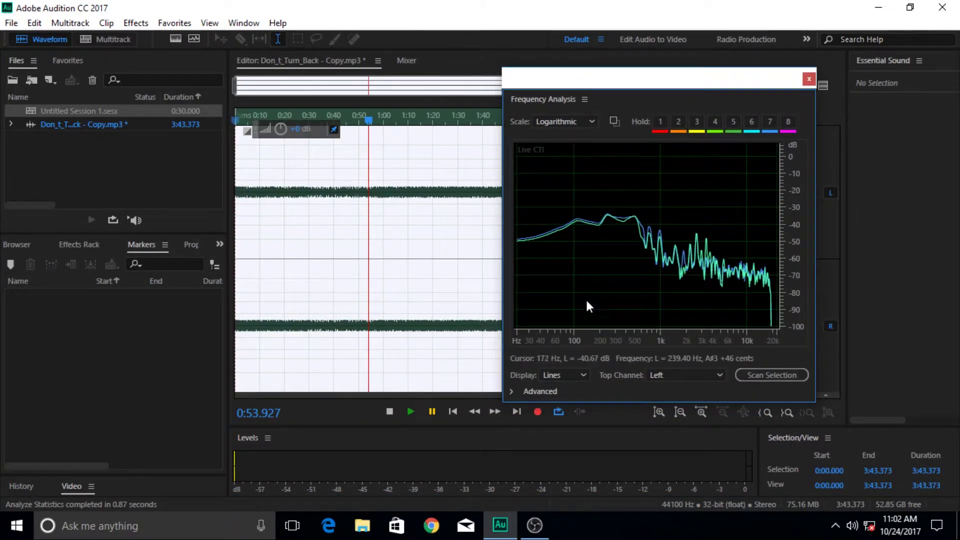
Step: Switch the frequency graph's scale to Linear and back to Logarithmic to compare them
click(590, 123)
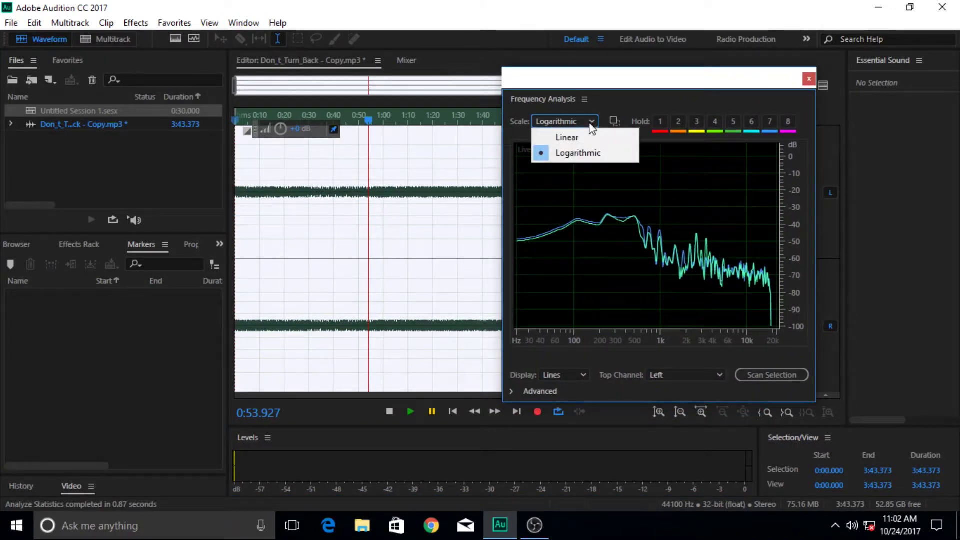
click(566, 136)
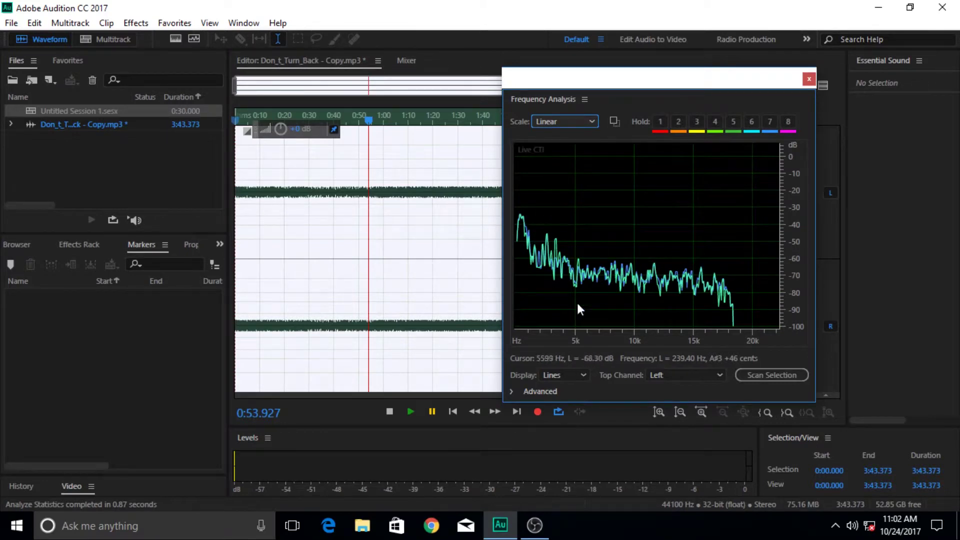
click(552, 125)
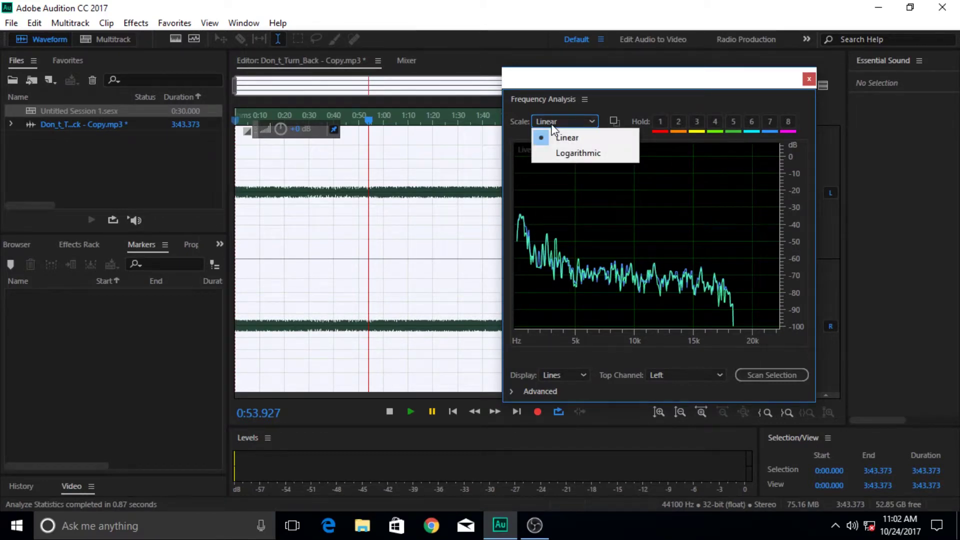
click(566, 155)
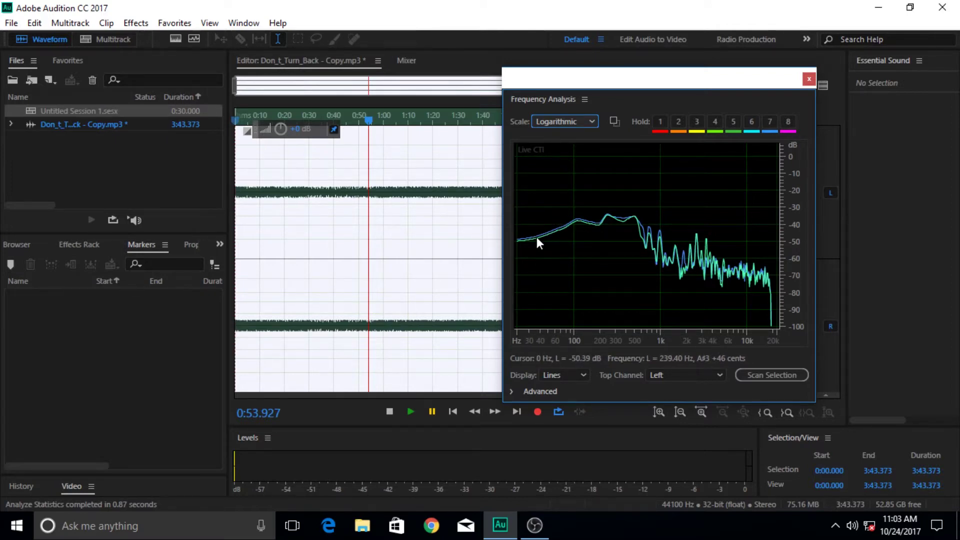
Step: Play the audio against the frequency graph, switch its scale to Linear during playback, pause, and close the Frequency Analysis window
drag(613, 83, 655, 109)
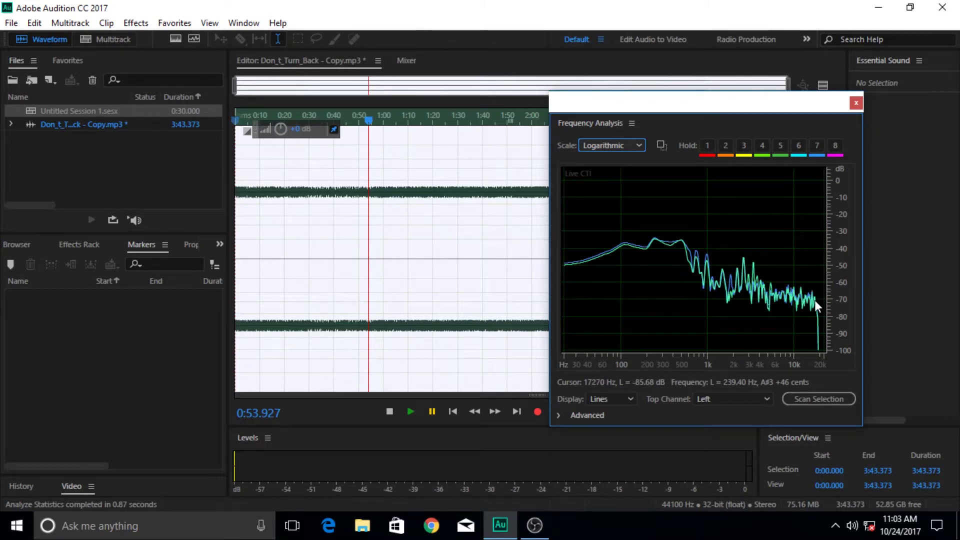
click(410, 411)
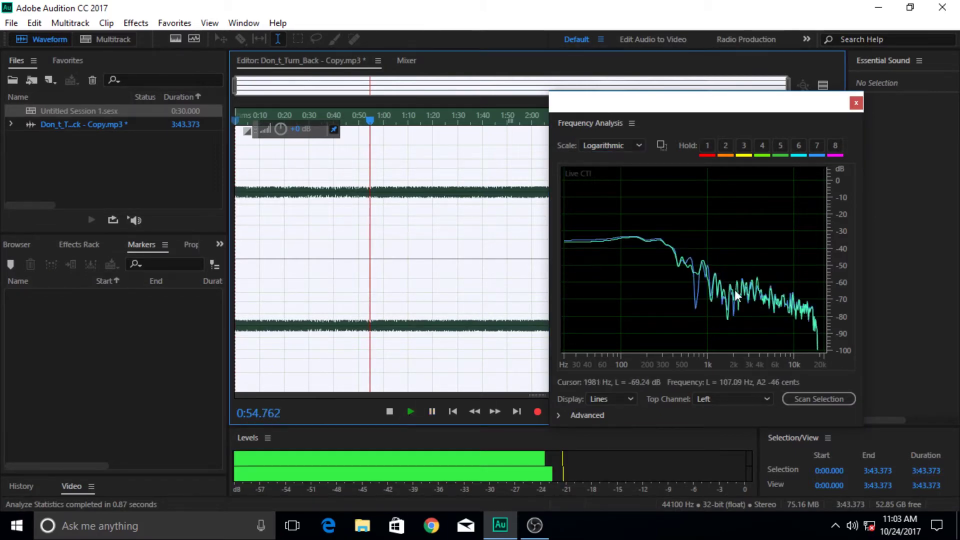
click(614, 145)
click(615, 162)
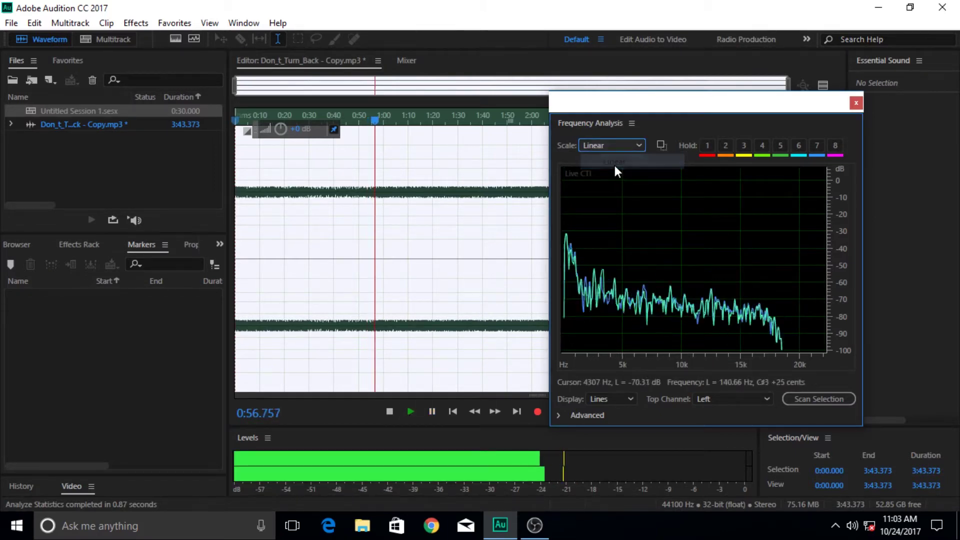
click(430, 413)
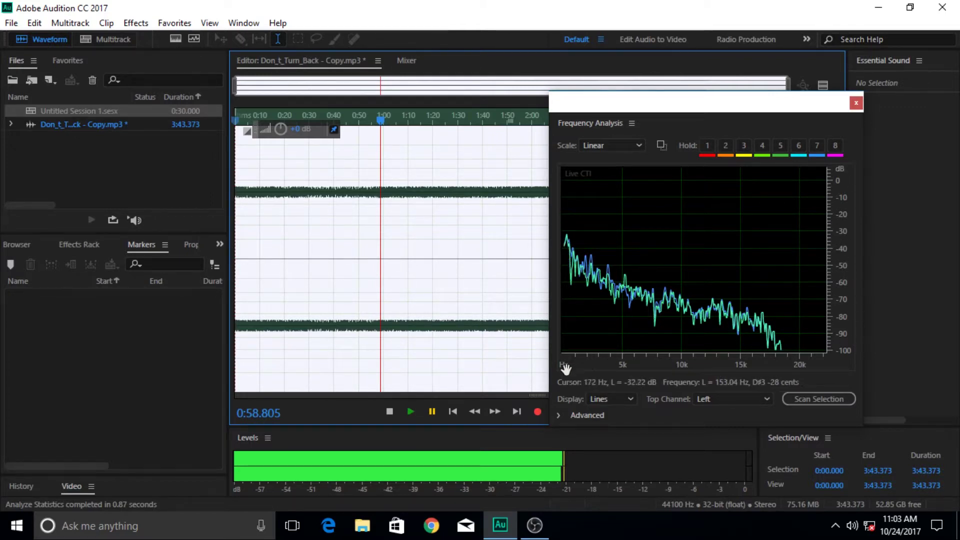
click(856, 103)
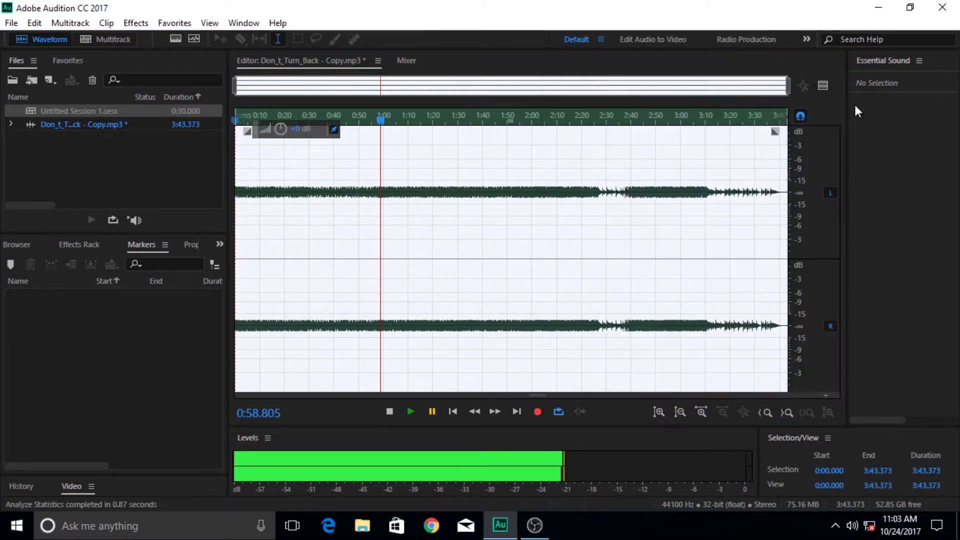
Step: Look through the list of available panels and clear the waveform selection by placing the cursor at 1:26
click(241, 23)
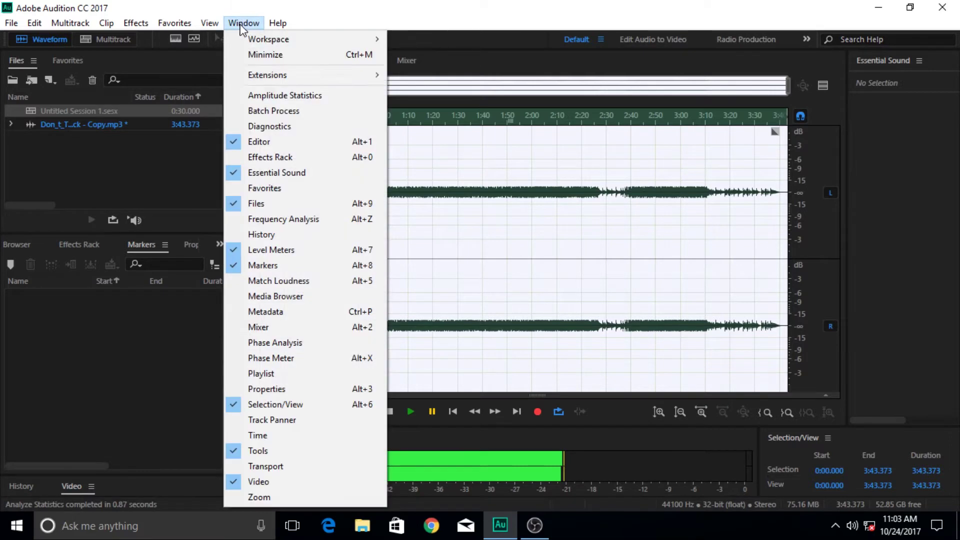
click(440, 17)
click(448, 162)
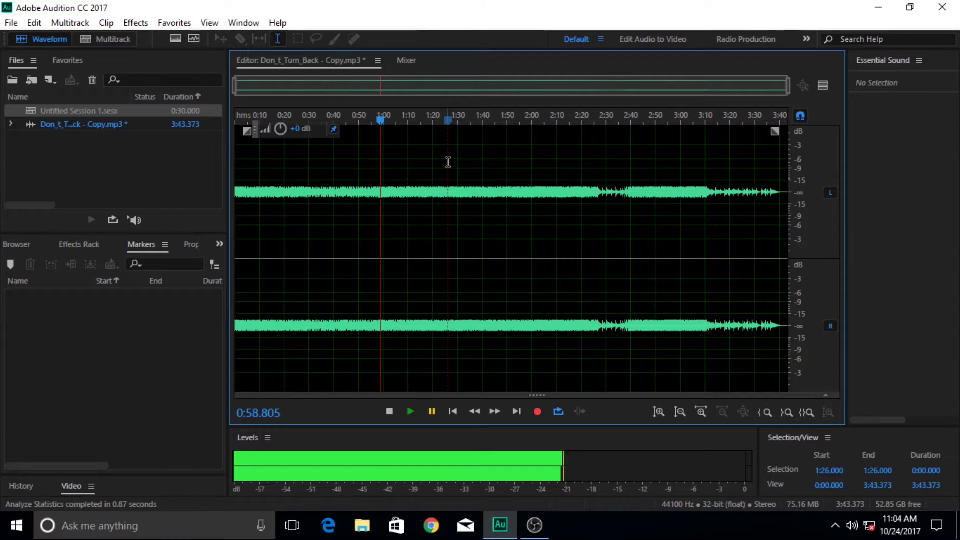
click(246, 23)
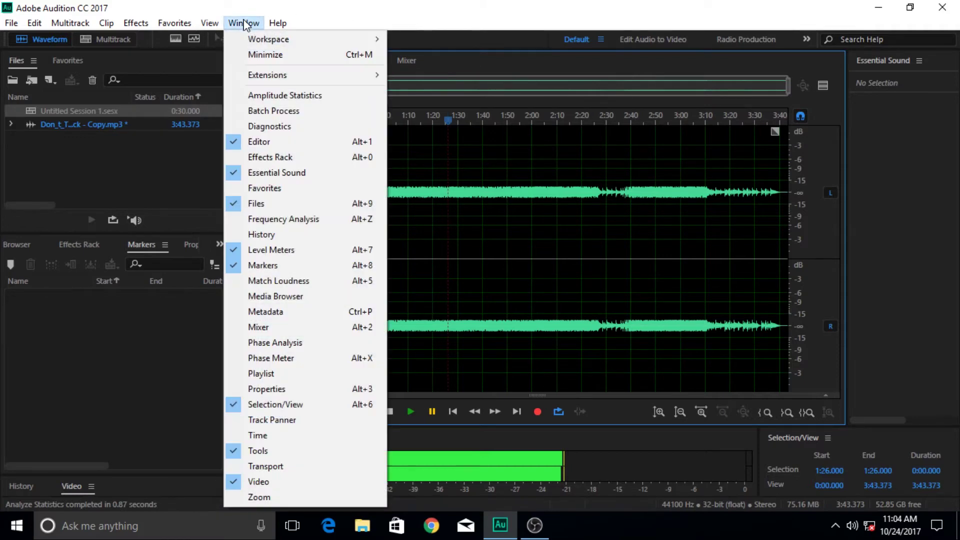
click(295, 25)
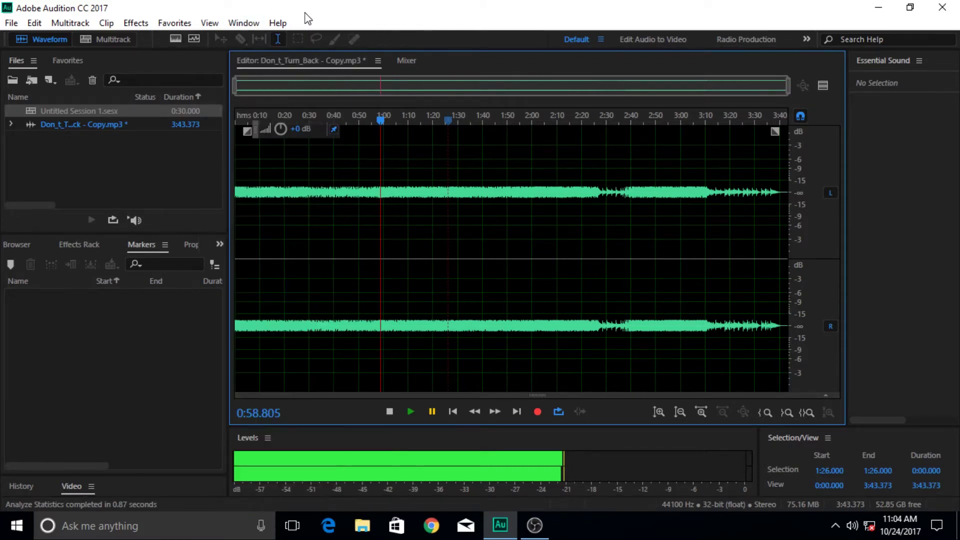
Step: Open the Loudness Radar Meter effect from the Special effects and move its window lower over the editor
click(137, 25)
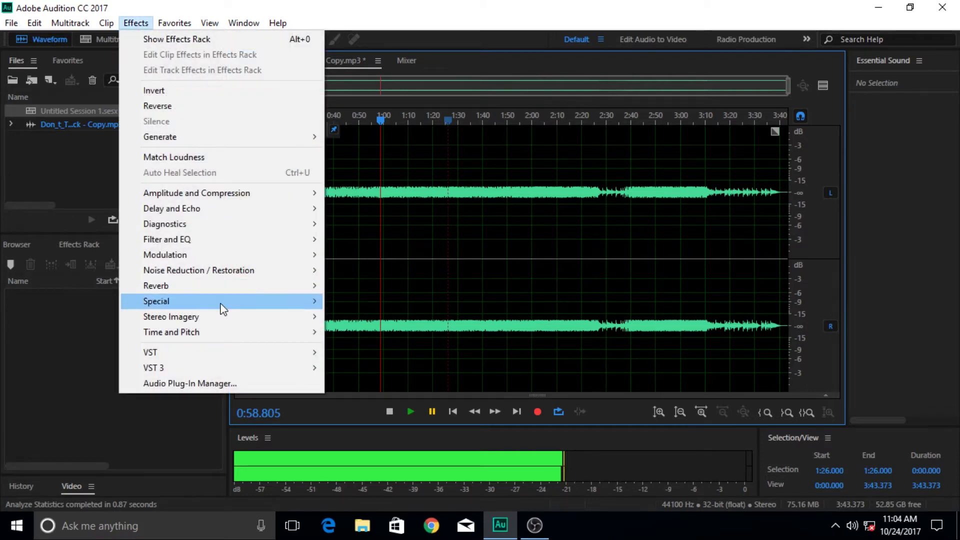
mouse_move(198, 308)
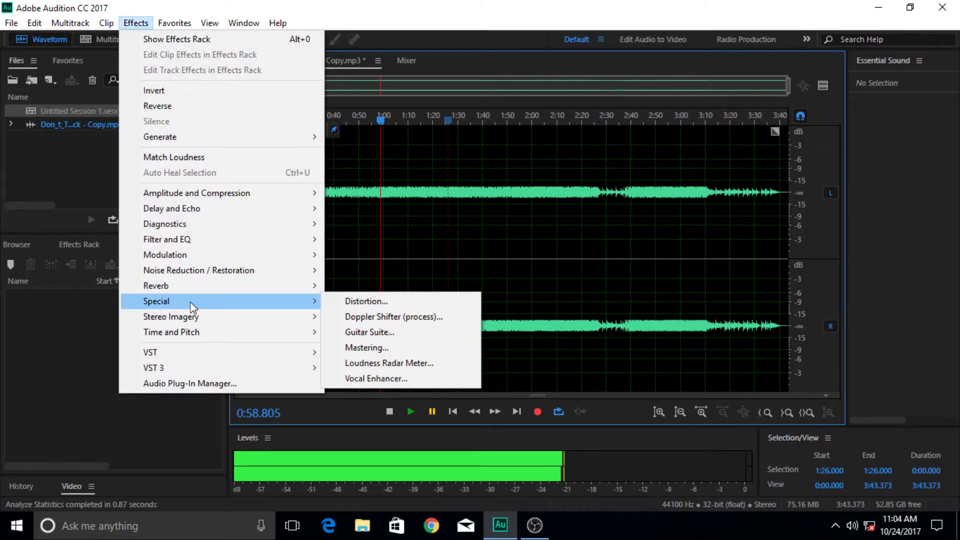
click(383, 363)
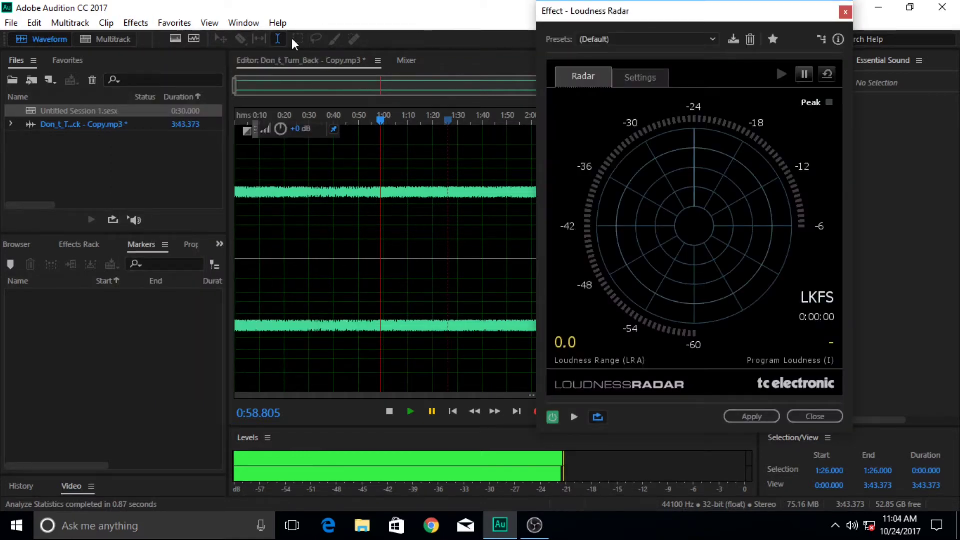
click(139, 23)
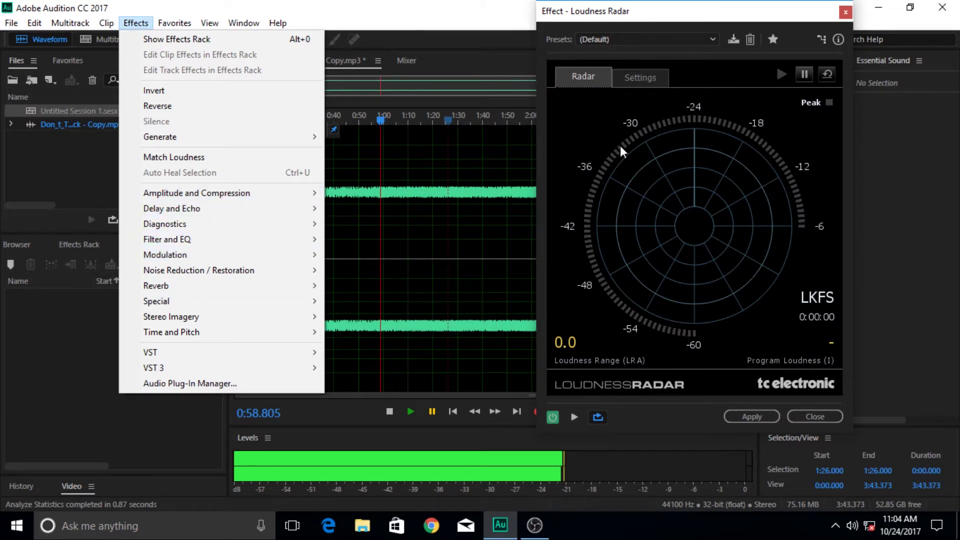
click(675, 15)
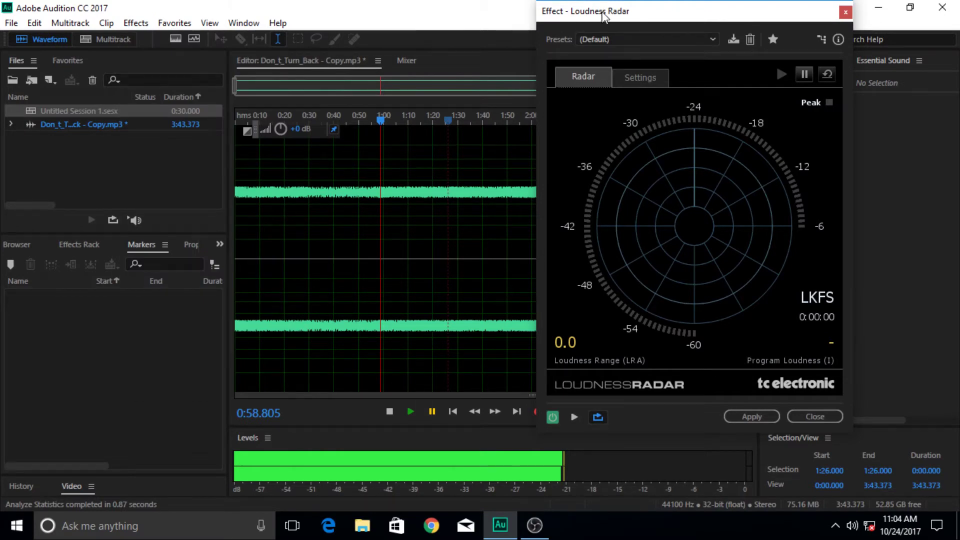
drag(675, 15, 717, 59)
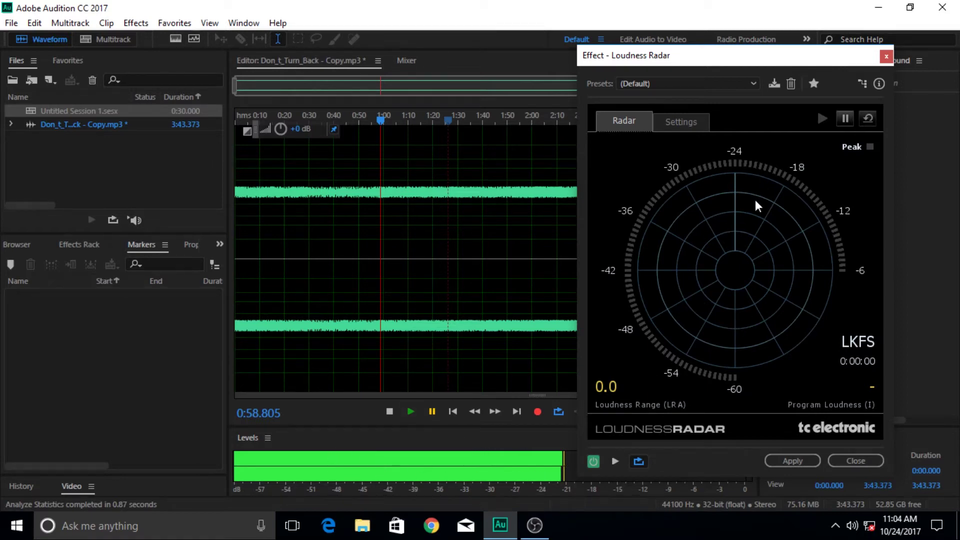
Step: Play the audio briefly to watch the Loudness Radar, pause it, and check the effect's settings before returning to the radar view
click(409, 417)
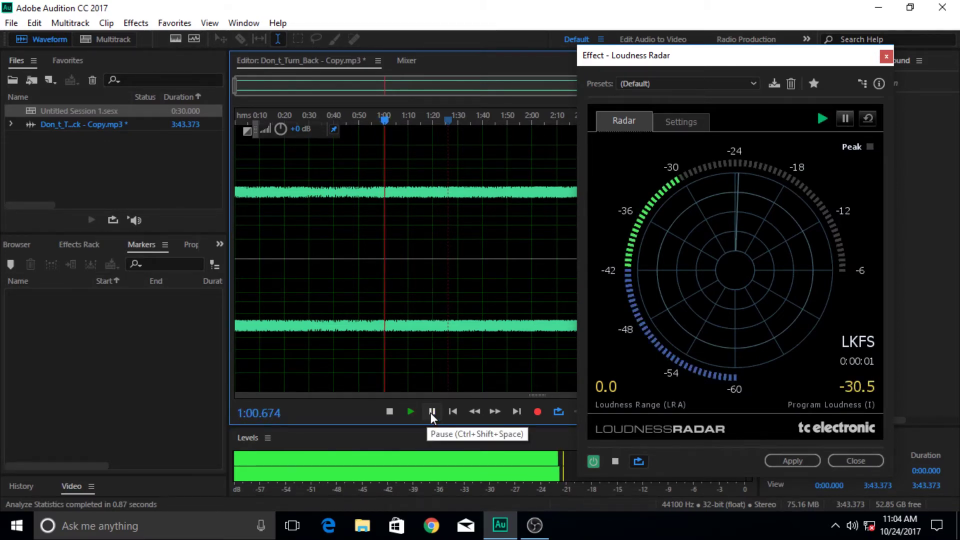
click(431, 412)
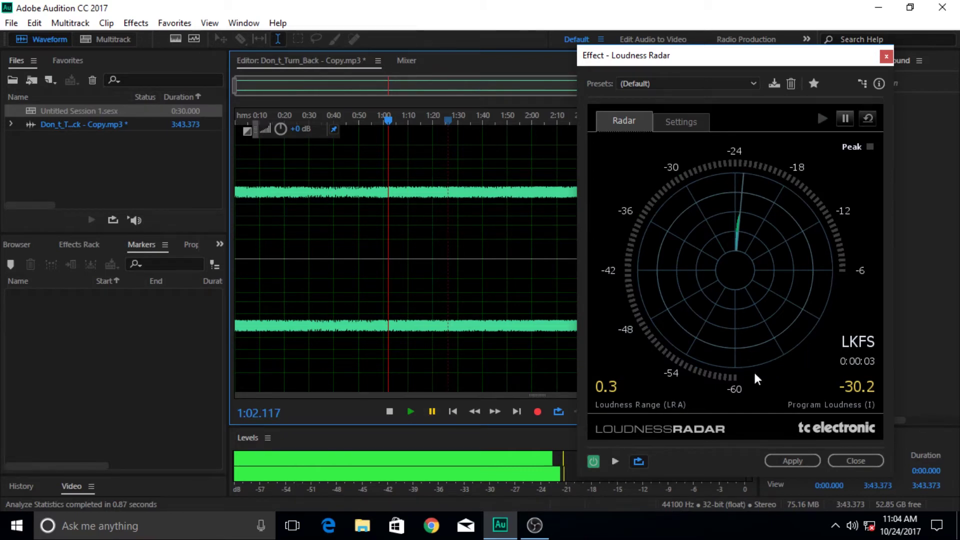
click(686, 122)
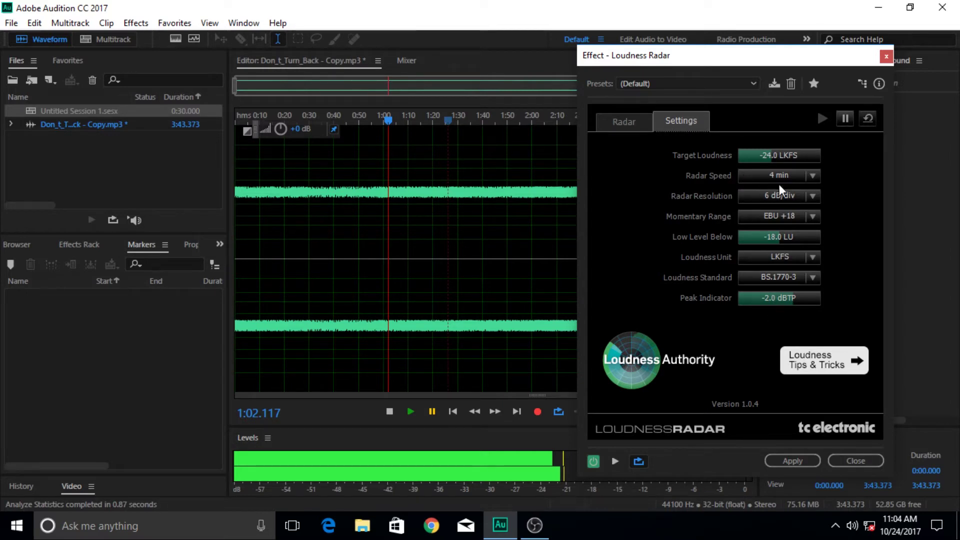
click(617, 121)
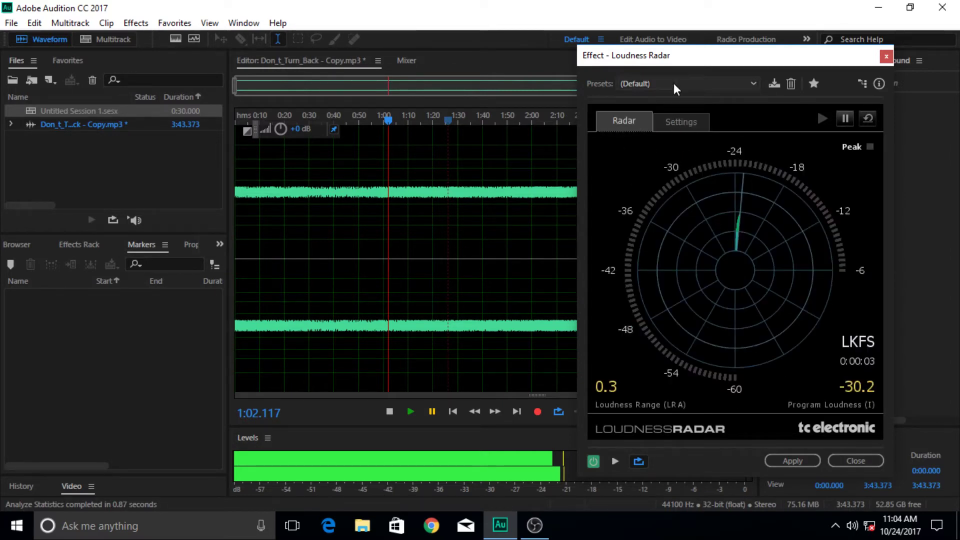
Step: Look through the Loudness Radar presets without changing the default one, and close the effect window
click(754, 84)
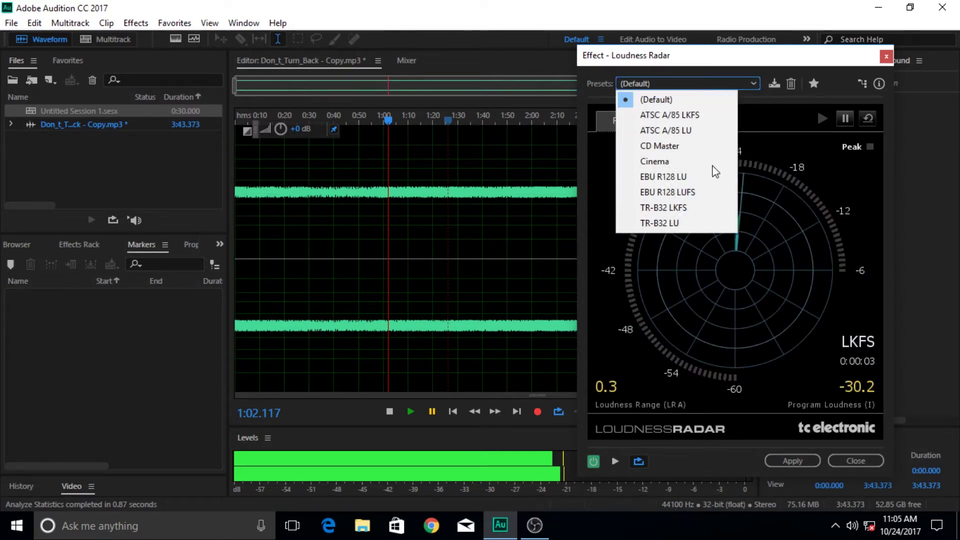
click(747, 274)
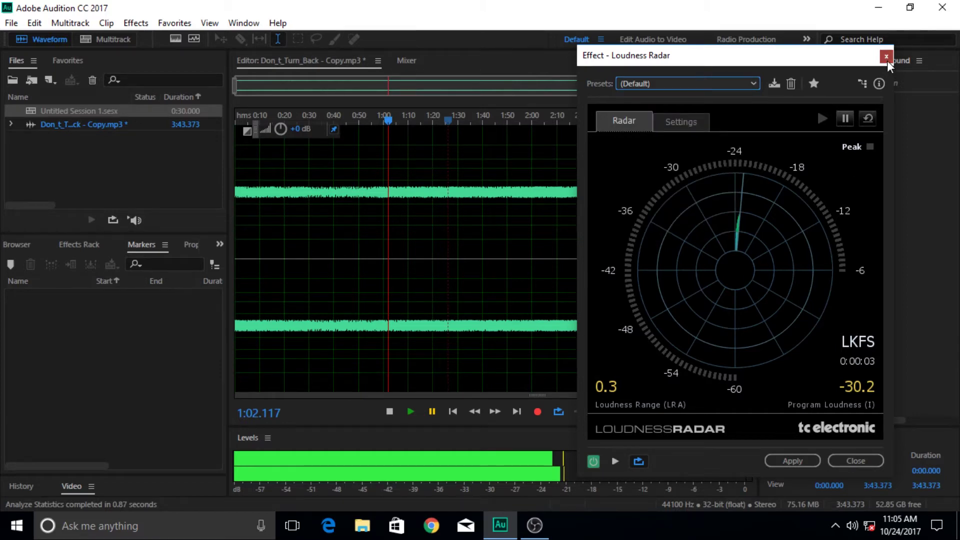
click(888, 52)
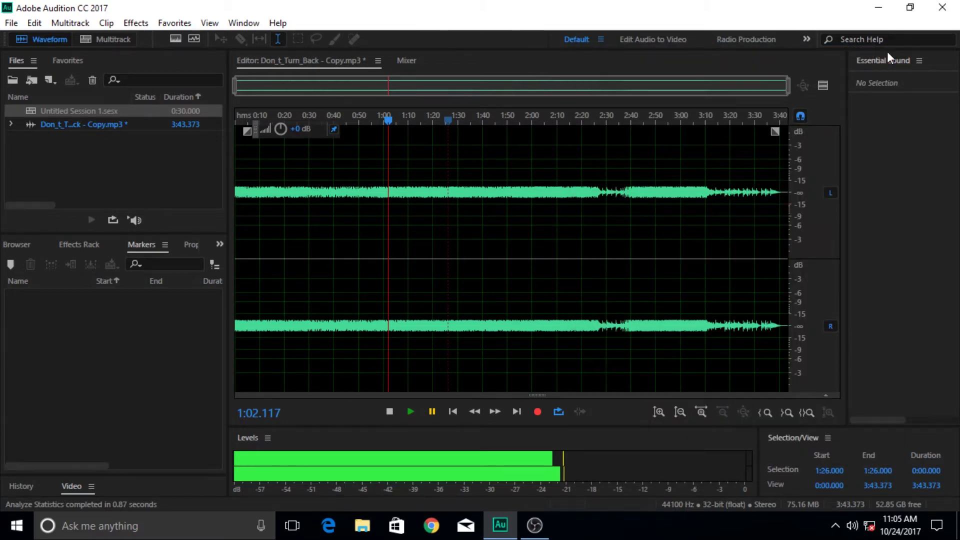
Step: Look through the list of available panels, place the waveform cursor at 1:20, and show the Time panel
click(253, 24)
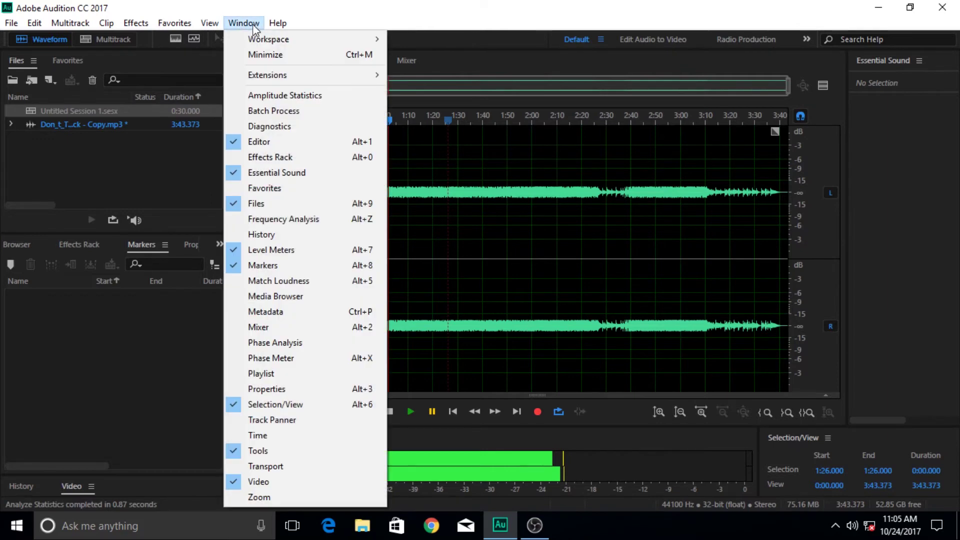
click(432, 265)
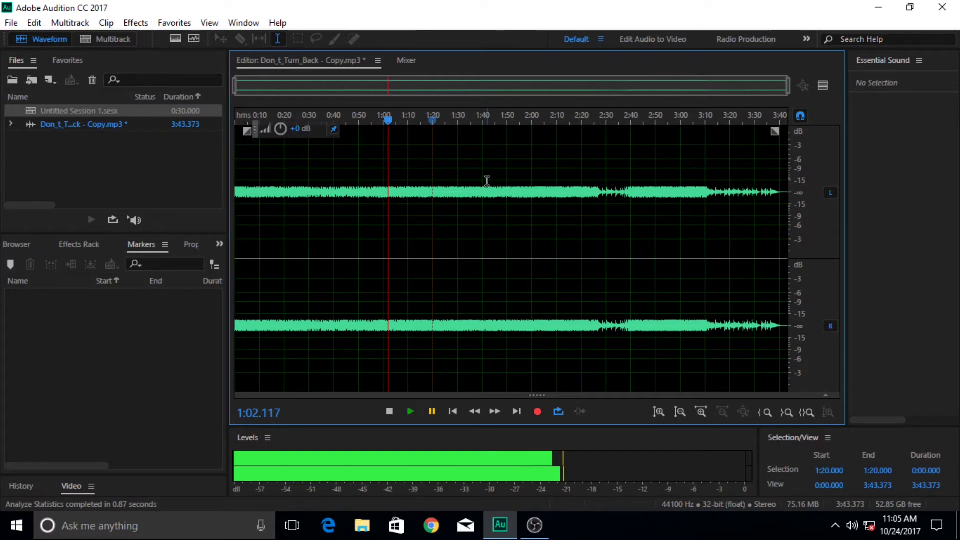
click(241, 23)
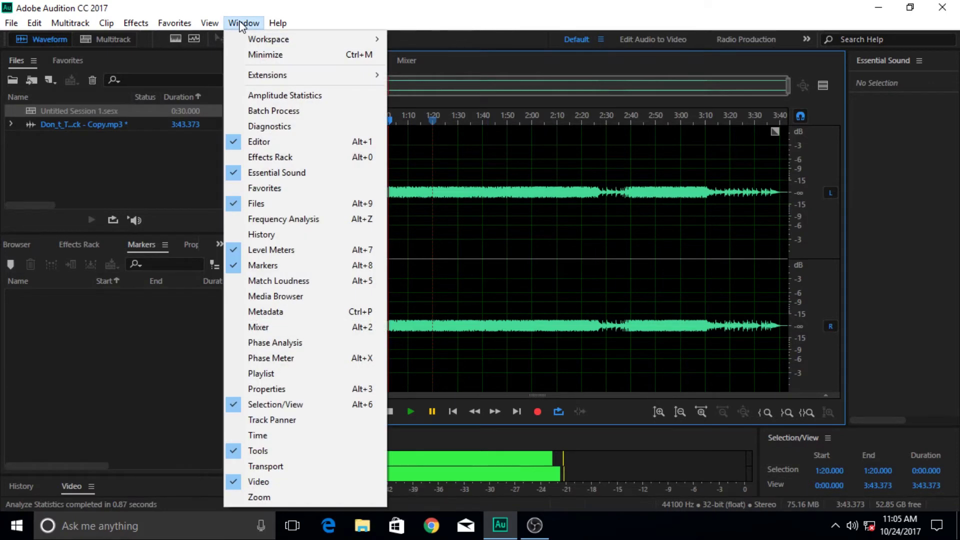
click(315, 439)
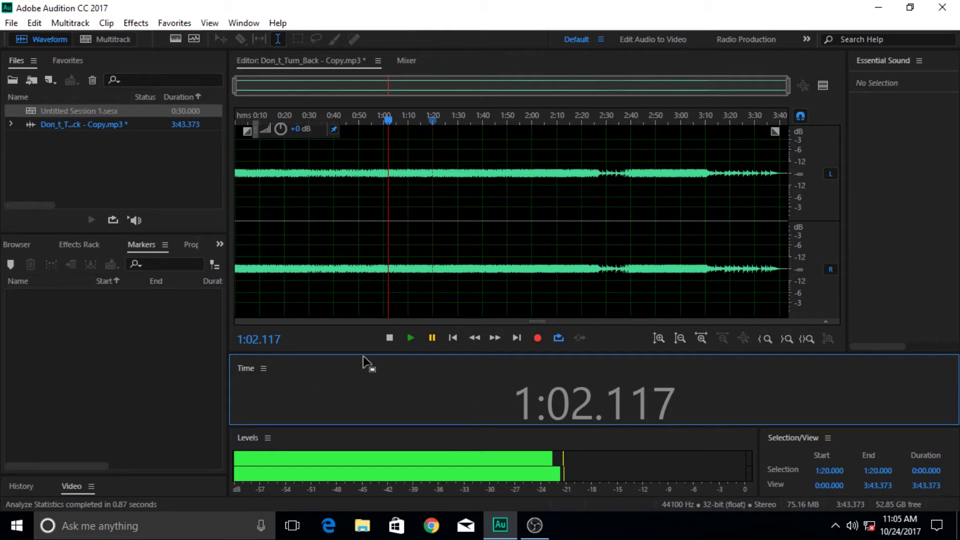
Step: Close the Time panel and place the waveform cursor at 1:37.353
click(266, 369)
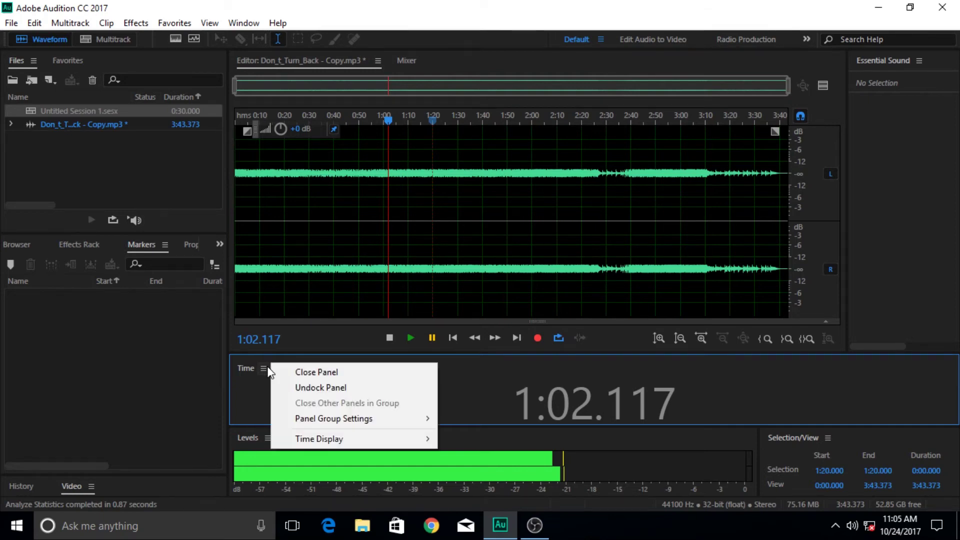
click(325, 376)
click(476, 235)
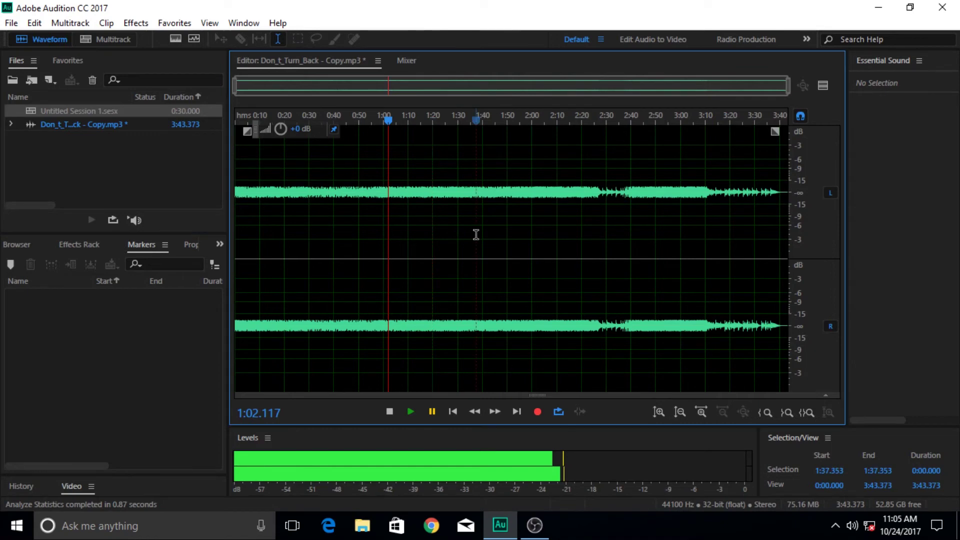